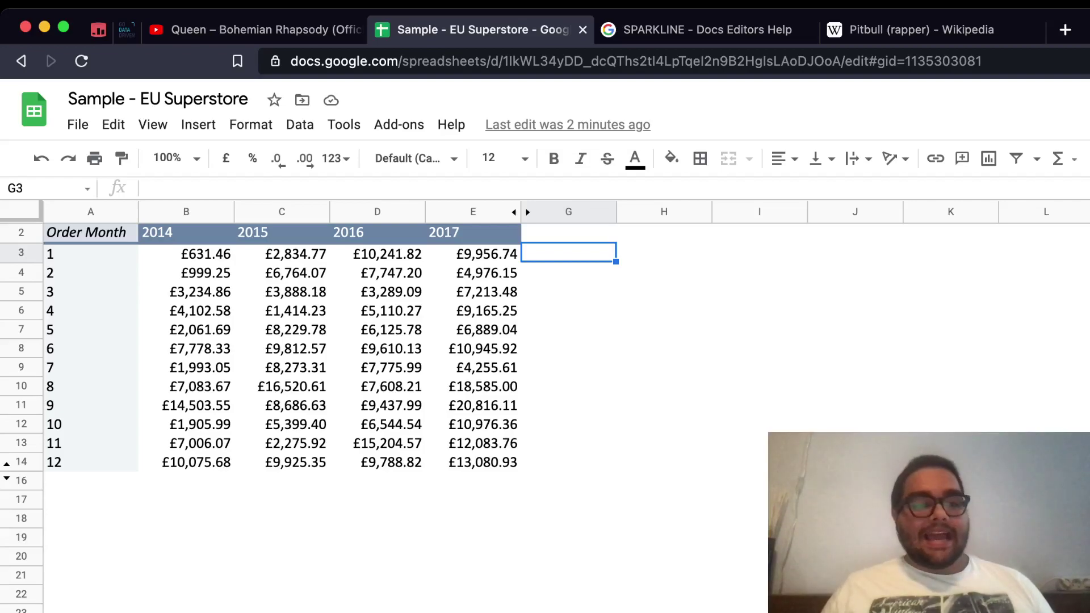
# Try a SPARKLINE of the 2014 monthly values in B16, then clear it again
pyautogui.click(187, 480)
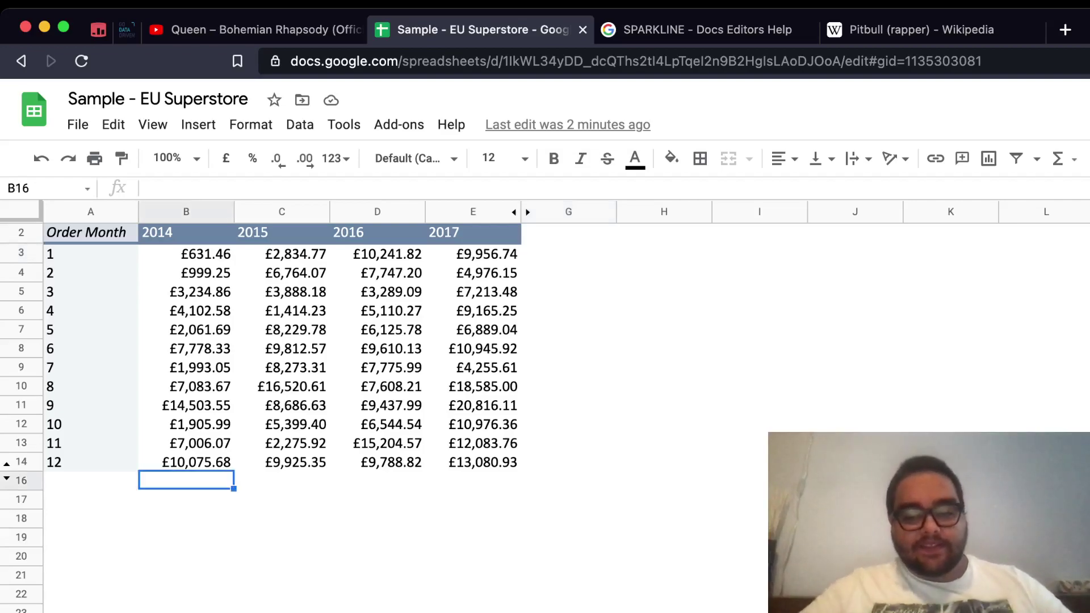
pyautogui.write('=')
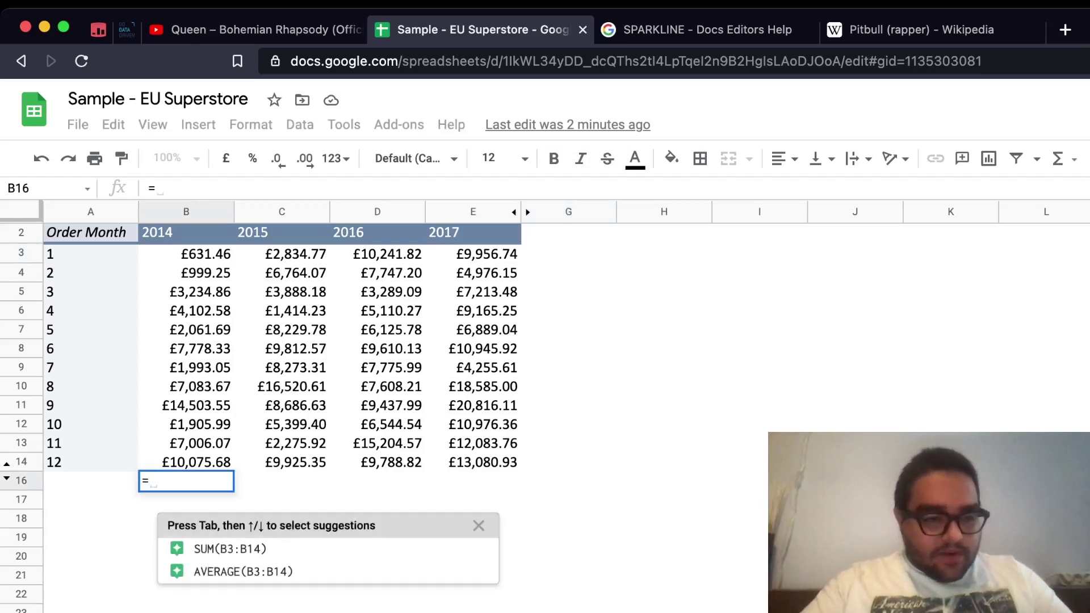
pyautogui.write('SPARKLINE(')
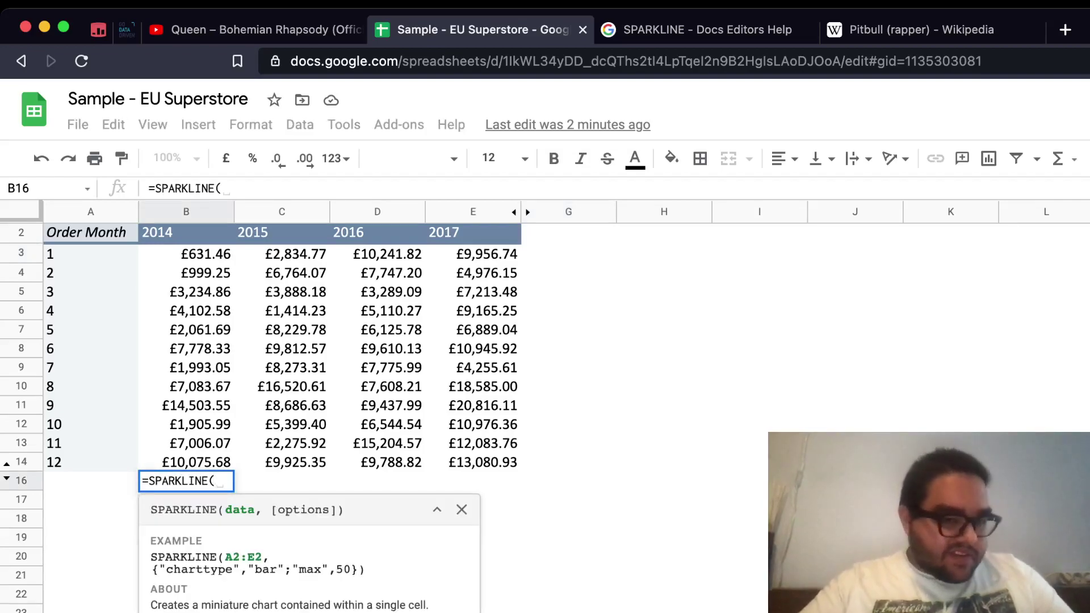
pyautogui.moveTo(186, 254); pyautogui.dragTo(186, 443)
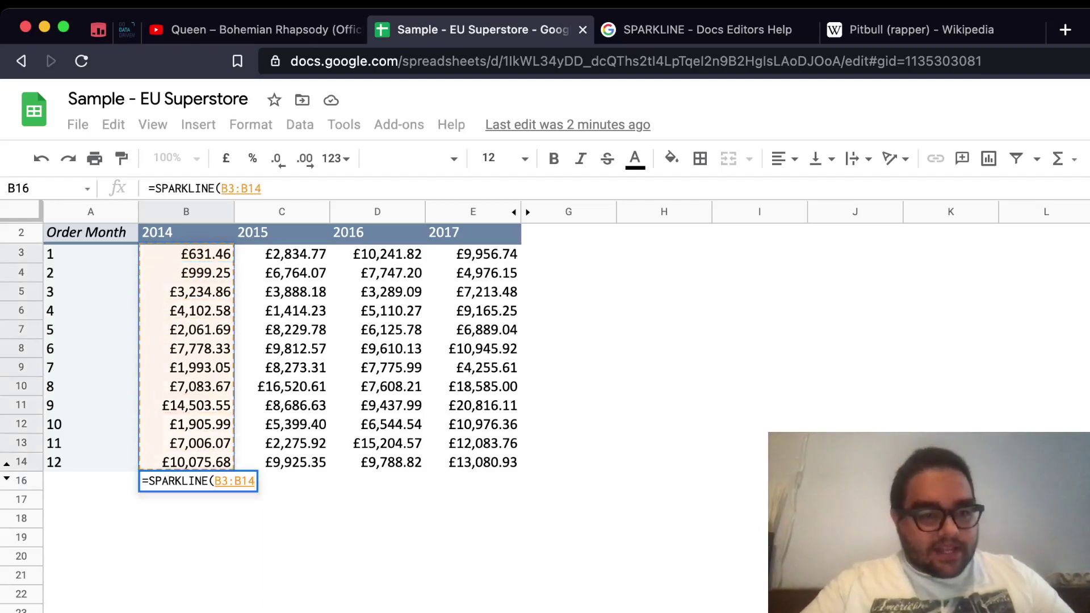
pyautogui.press('Return')
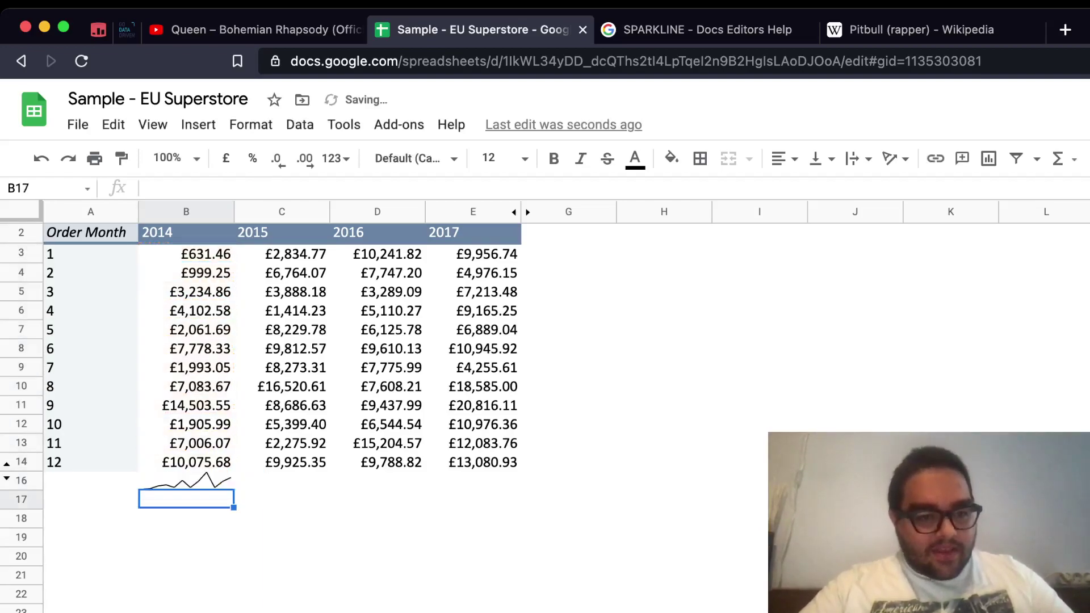
pyautogui.press('Up')
pyautogui.press('Delete')
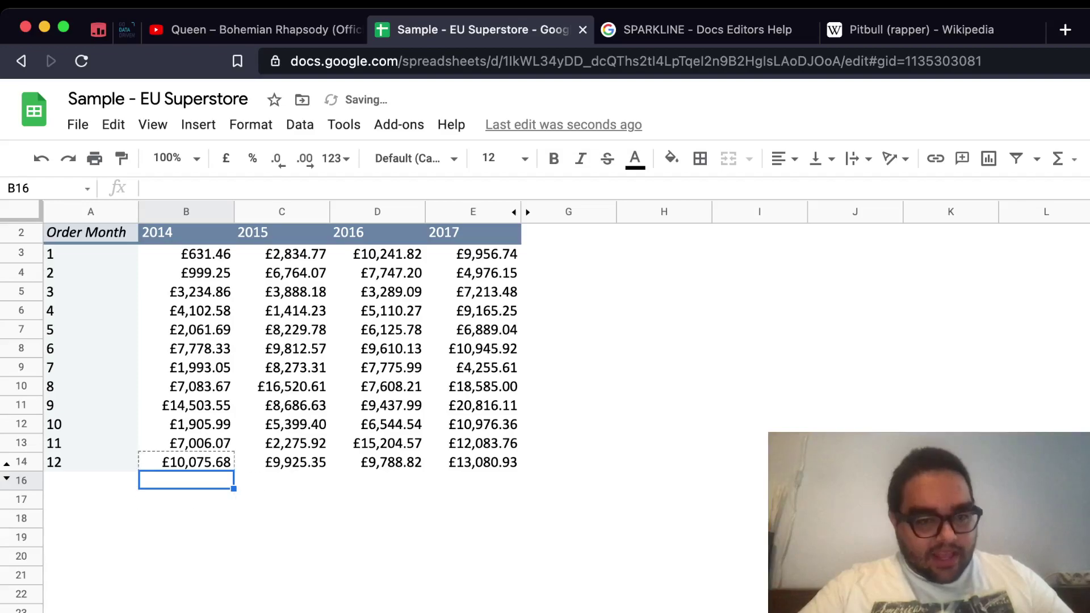
# Enter =SPARKLINE(B3:B14) in B16 to chart the twelve 2014 monthly sales
pyautogui.hotkey('shift', 'Right')
pyautogui.hotkey('shift', 'Right')
pyautogui.hotkey('shift', 'Right')
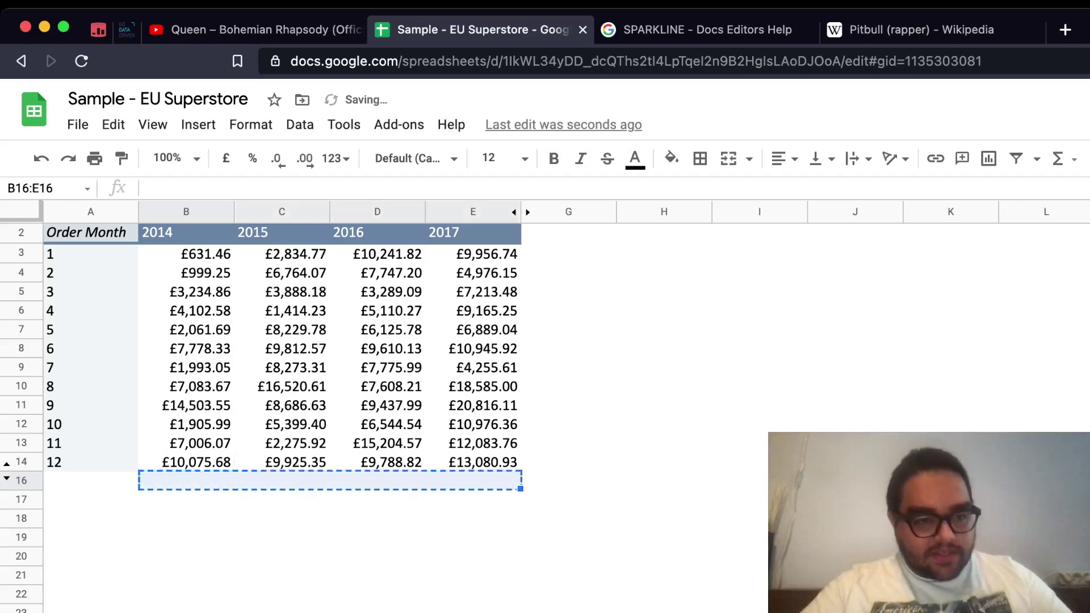
pyautogui.click(185, 480)
pyautogui.press('Return')
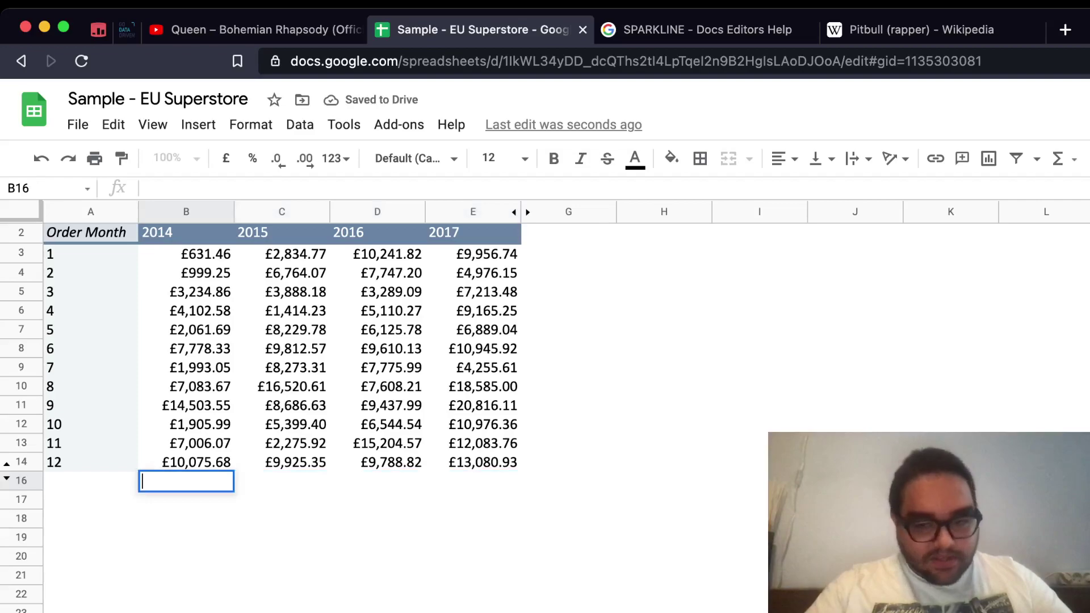
pyautogui.write('=SPAR')
pyautogui.press('Tab')
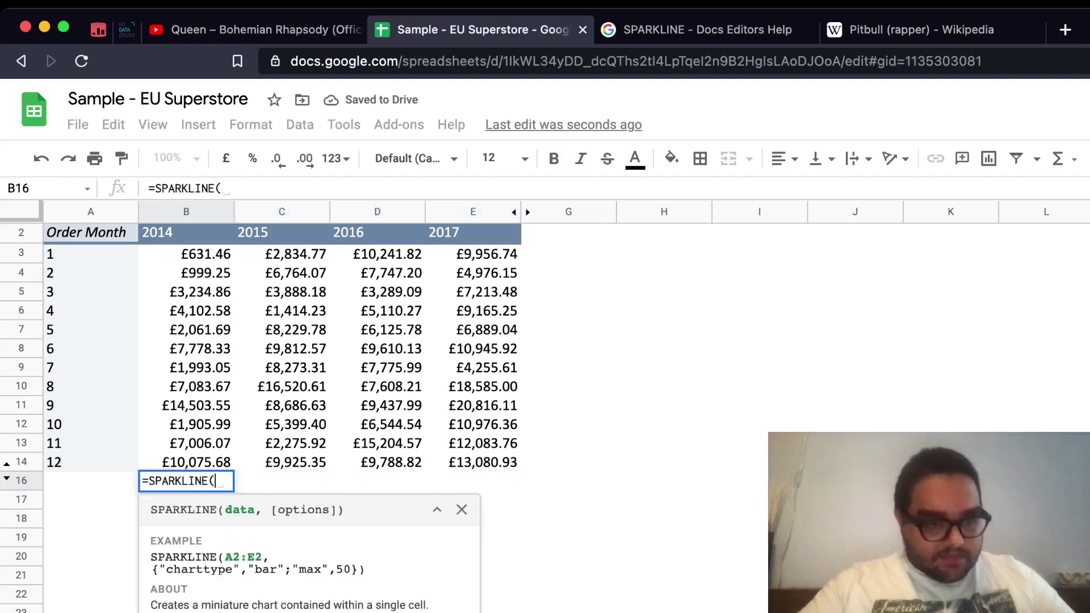
pyautogui.moveTo(186, 254); pyautogui.dragTo(186, 461)
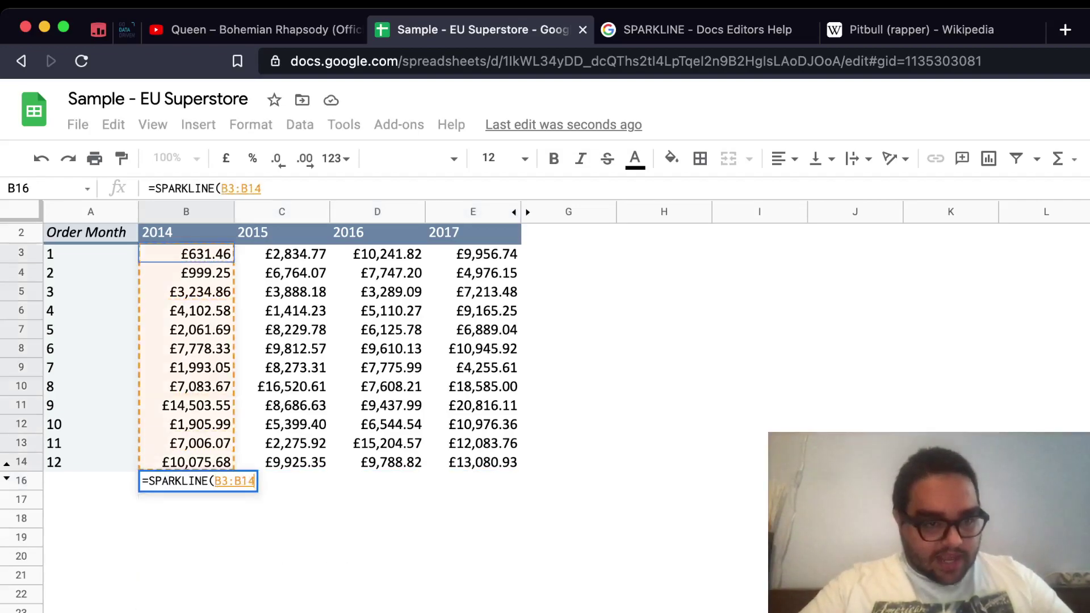
pyautogui.write(')')
pyautogui.press('Return')
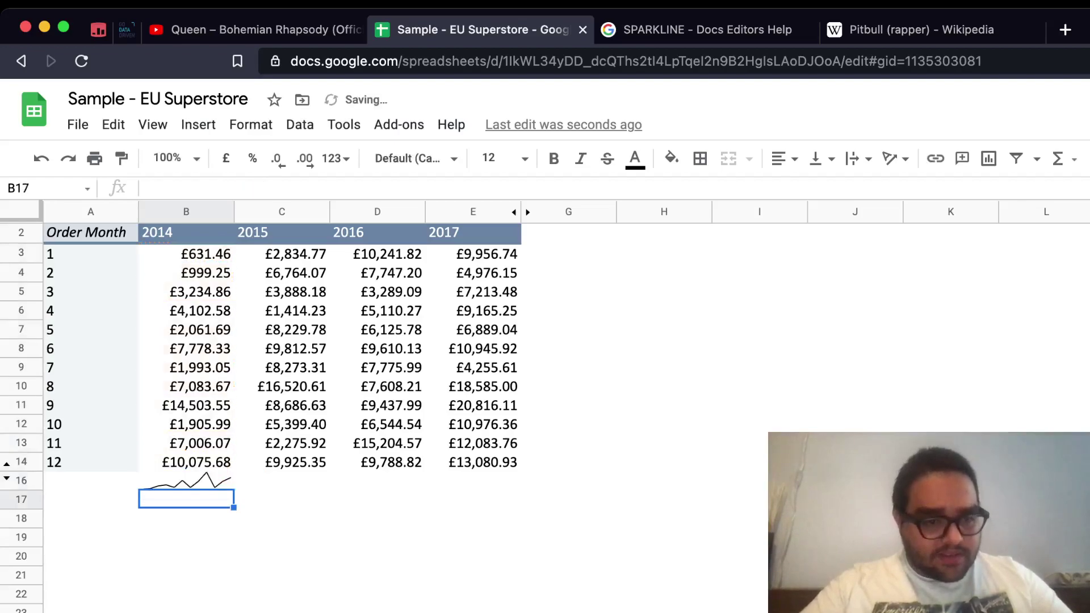
# Fill the B16 sparkline across to E16 for 2015–2017
pyautogui.click(186, 479)
pyautogui.moveTo(233, 489); pyautogui.dragTo(520, 489)
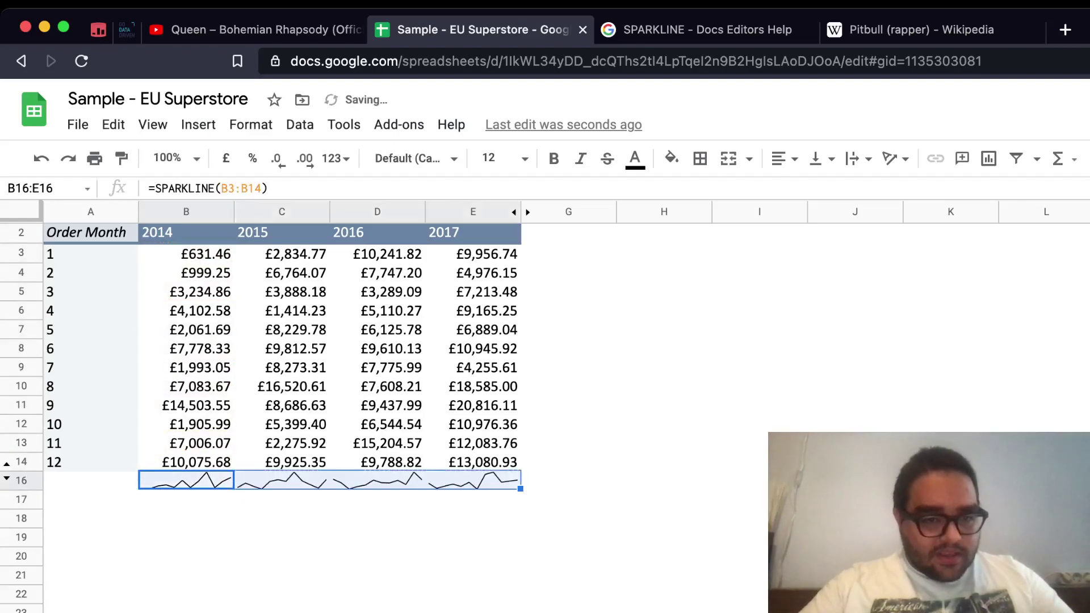
pyautogui.click(472, 555)
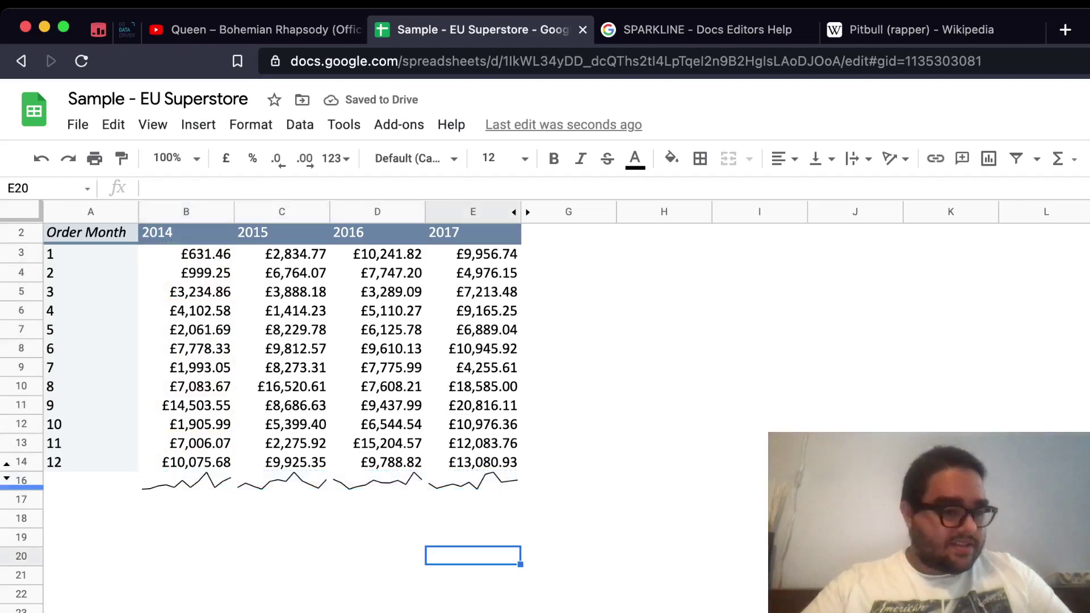
# Make row 16 taller so the sparklines enlarge, and check each year's formula
pyautogui.moveTo(21, 487); pyautogui.dragTo(21, 521)
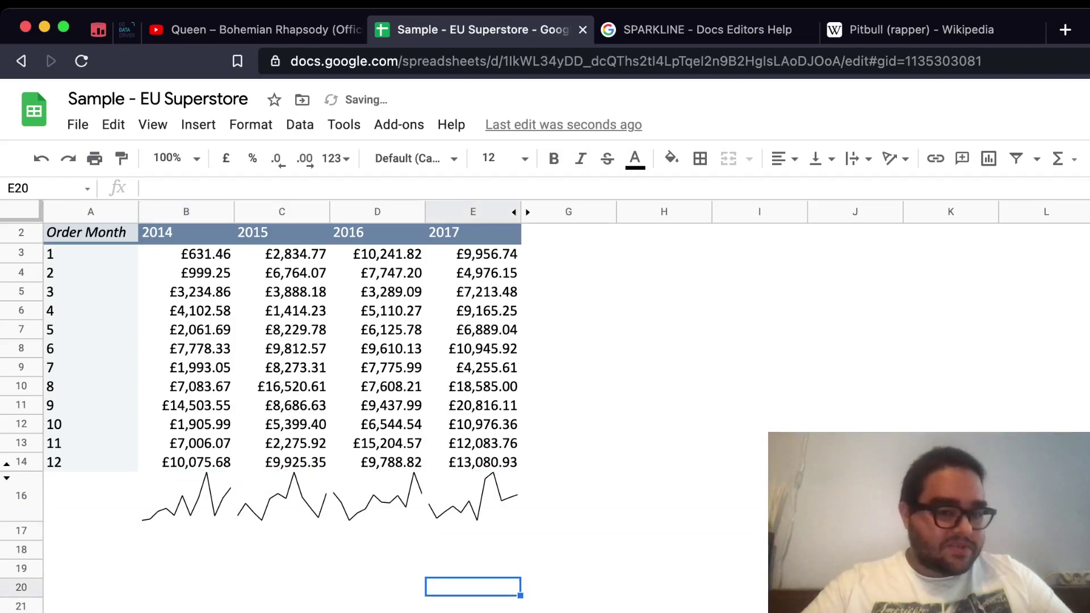
pyautogui.click(186, 495)
pyautogui.click(282, 495)
pyautogui.click(377, 495)
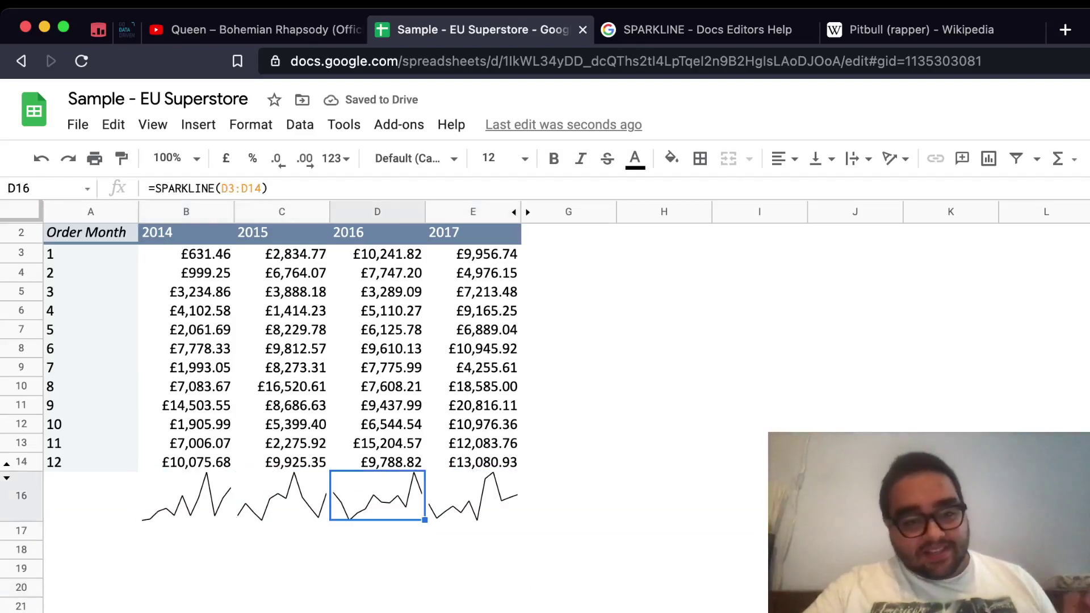
pyautogui.click(186, 495)
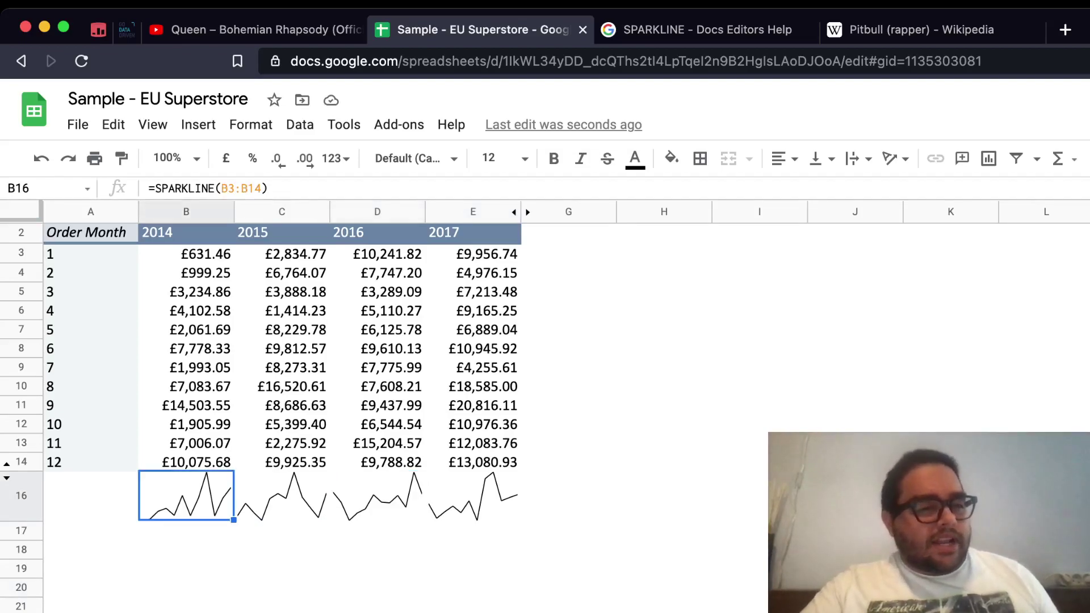
# Add the {"charttype", "bar"} option to the 2014 sparkline formula in B16
pyautogui.click(261, 188)
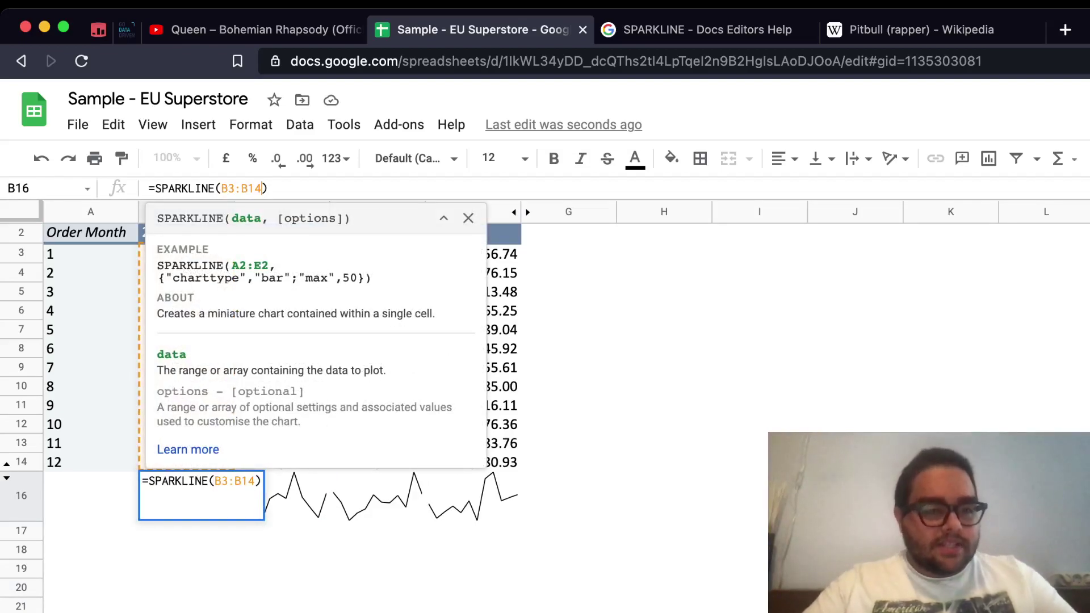
pyautogui.write(', {"')
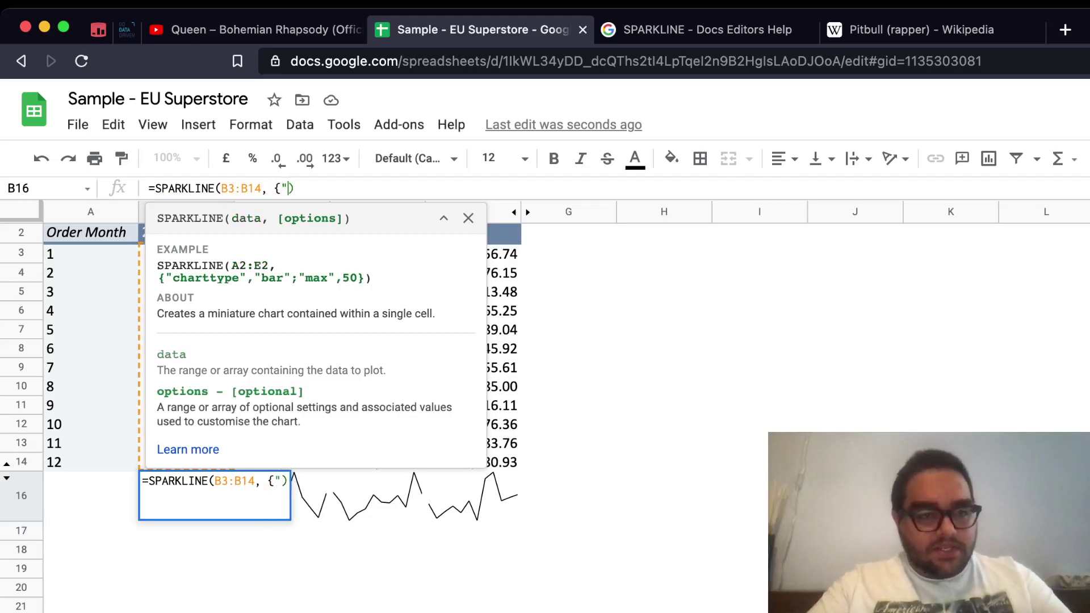
pyautogui.write('chart')
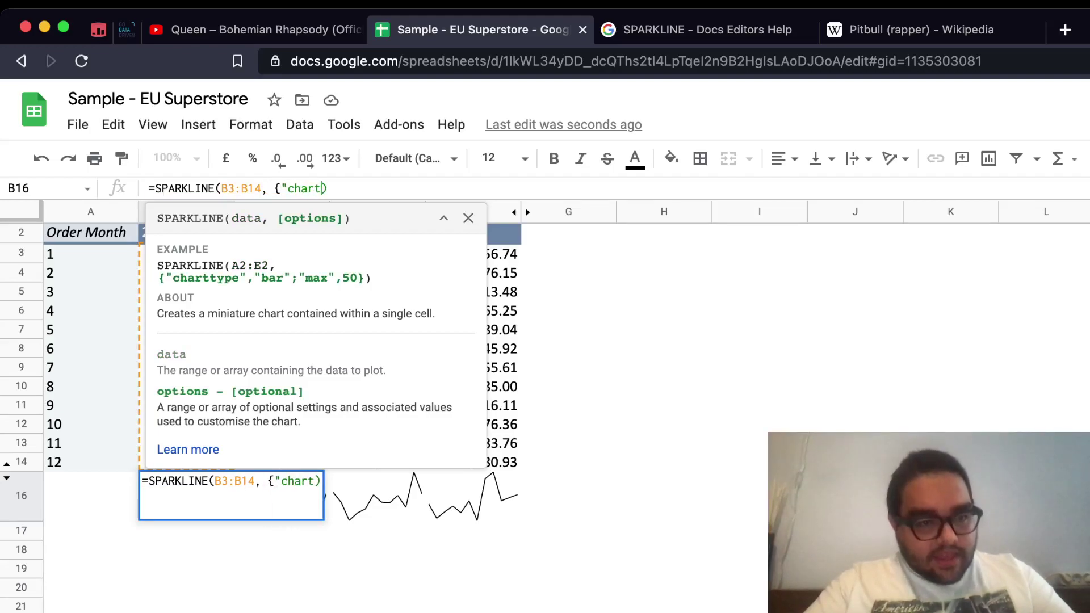
pyautogui.write('y')
pyautogui.press('BackSpace')
pyautogui.write('t')
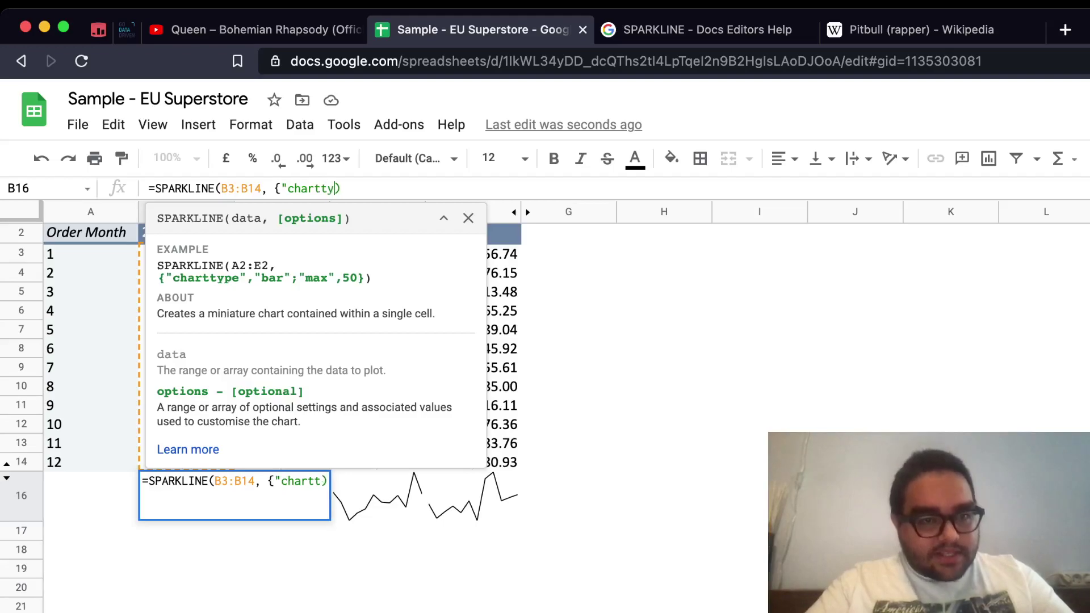
pyautogui.write('ype", ')
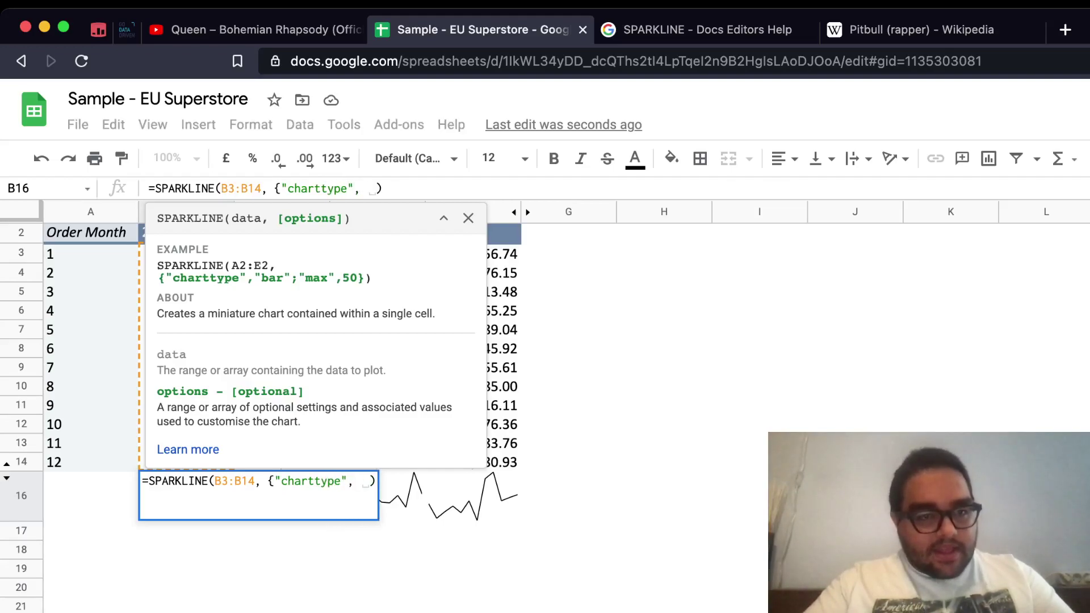
pyautogui.write('"bar"')
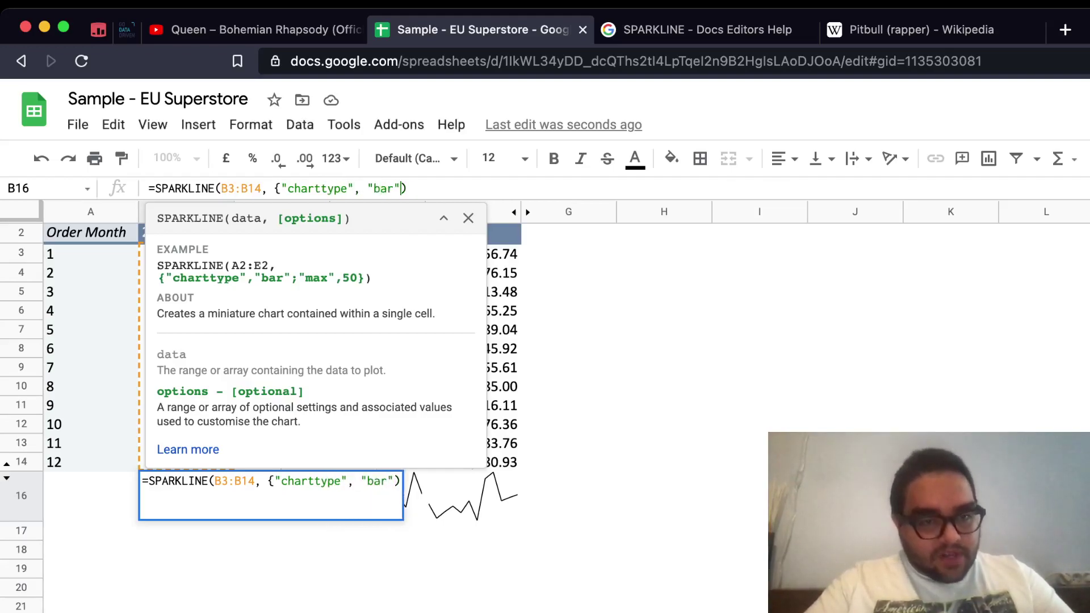
pyautogui.write('}')
pyautogui.press('Return')
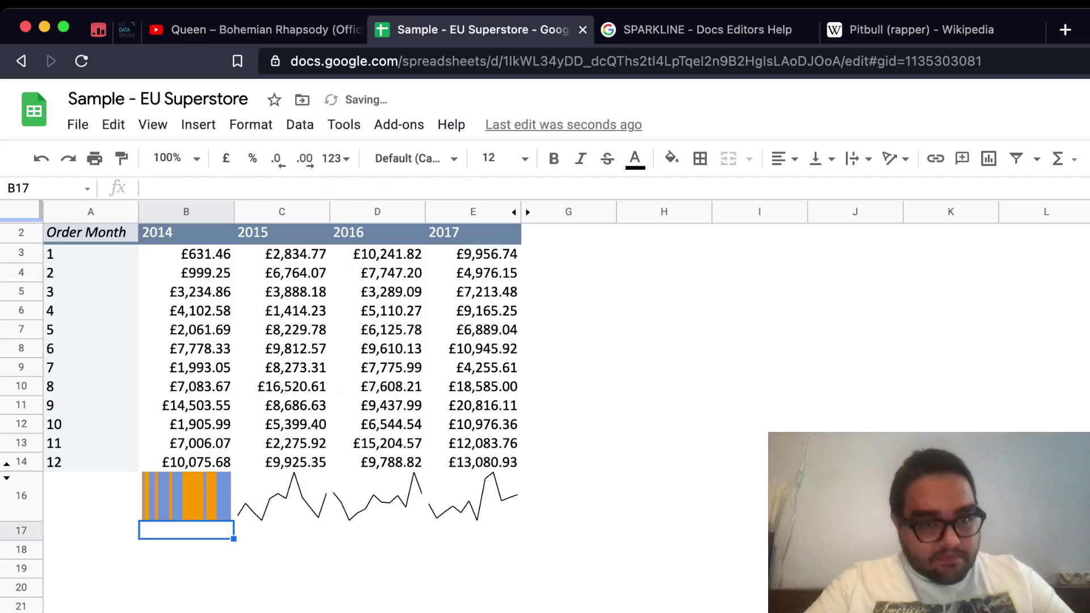
pyautogui.click(186, 495)
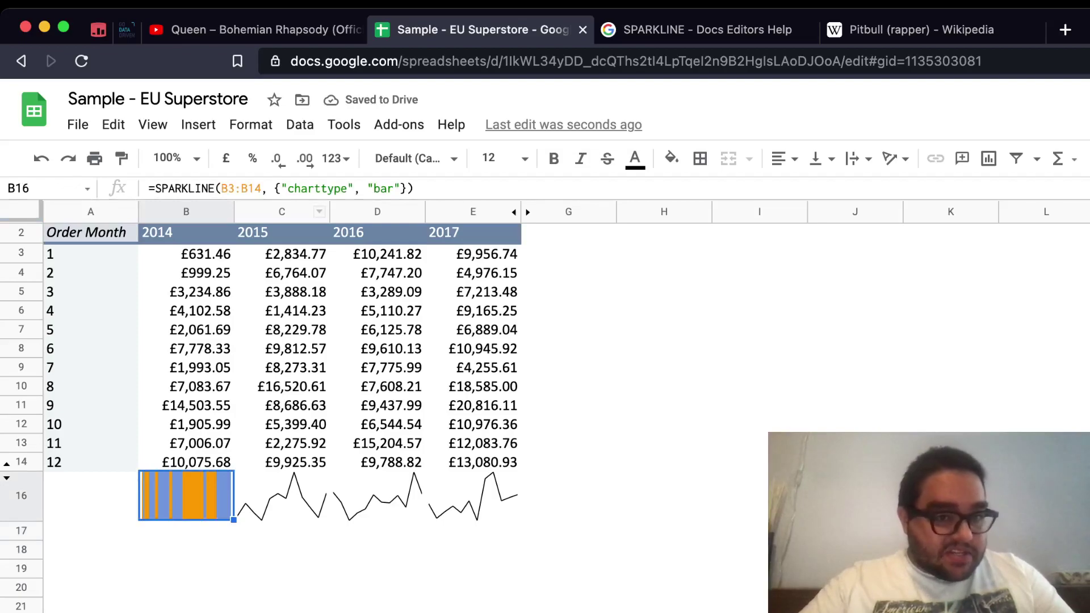
# Change the B16 sparkline chart type from bar to column
pyautogui.press('Return')
pyautogui.click(388, 189)
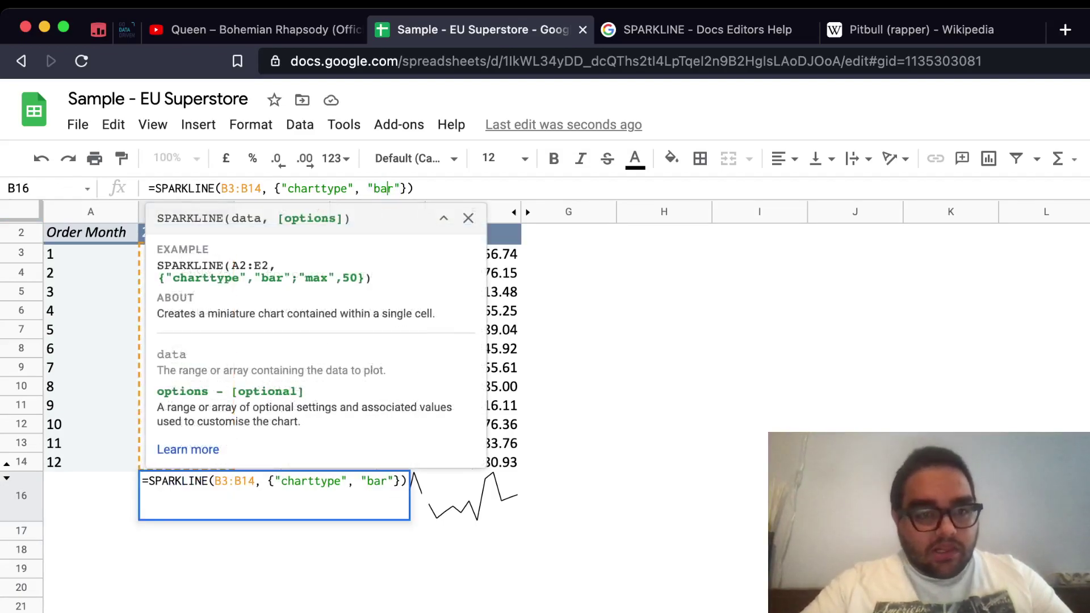
pyautogui.press('BackSpace')
pyautogui.press('BackSpace')
pyautogui.press('BackSpace')
pyautogui.write('co')
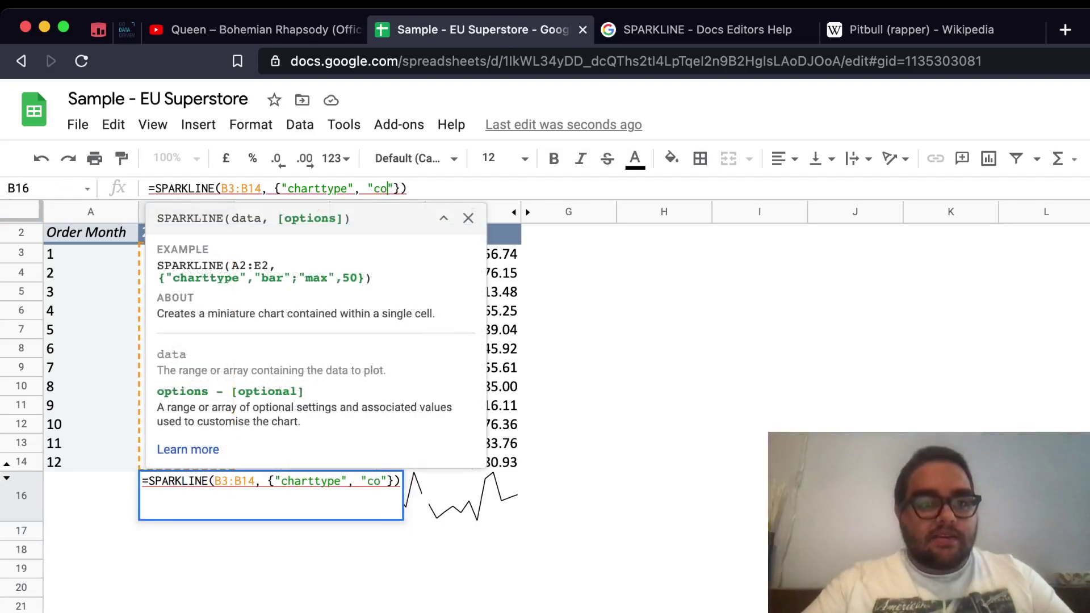
pyautogui.write('lumn')
pyautogui.press('Return')
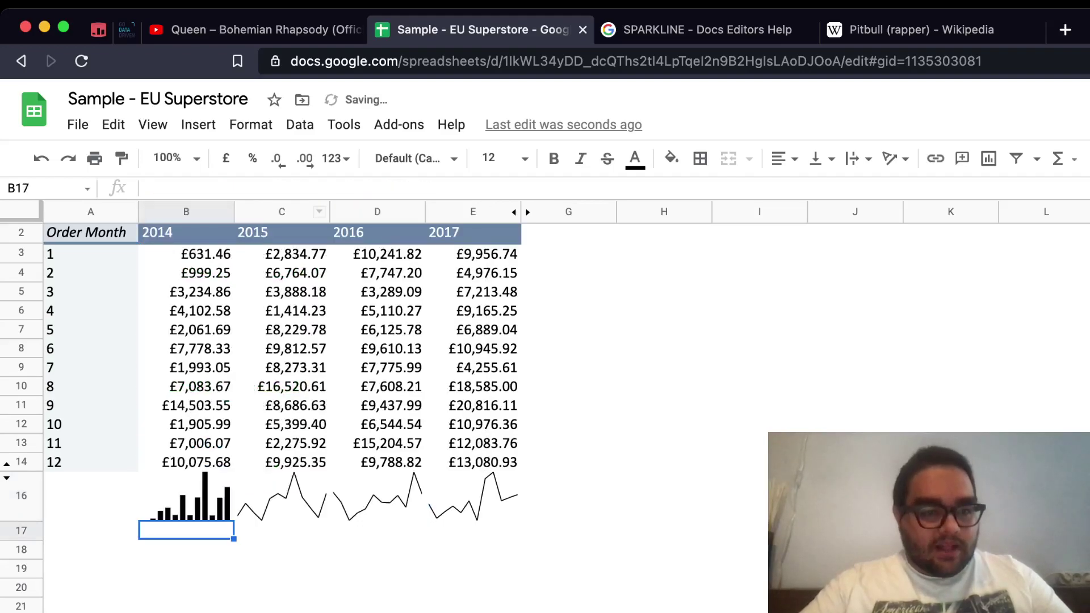
# Copy the column sparkline across to E16, then move to the translation sheet
pyautogui.click(186, 496)
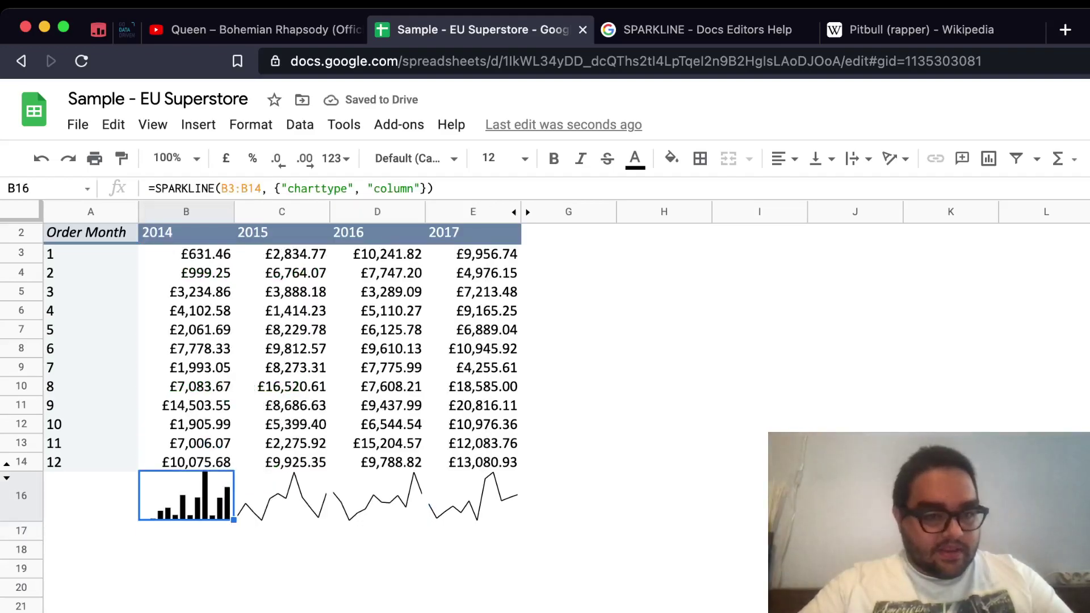
pyautogui.moveTo(233, 520); pyautogui.dragTo(473, 496)
pyautogui.click(568, 567)
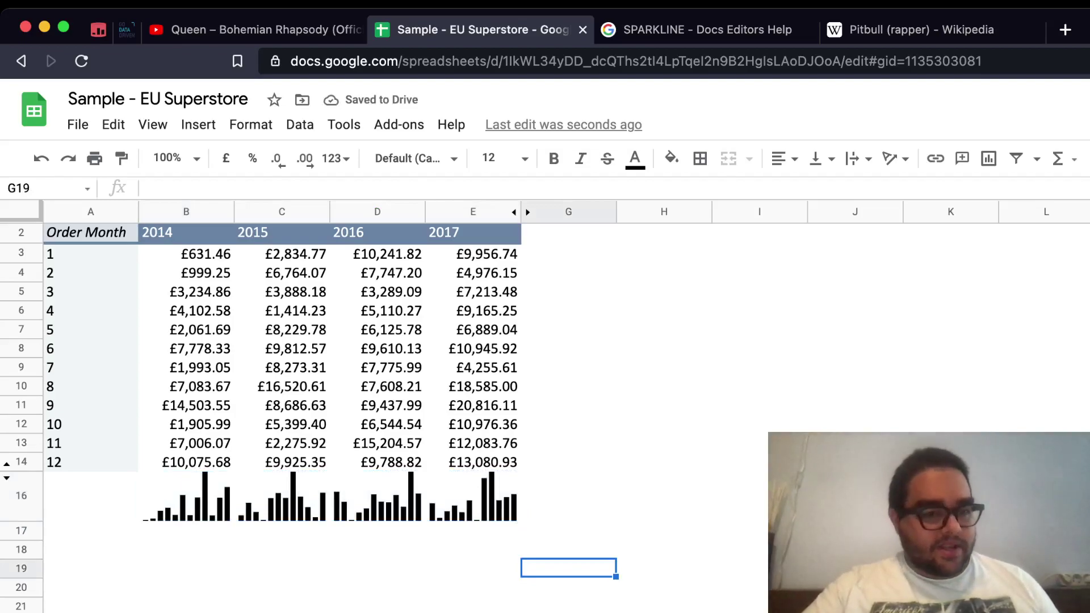
pyautogui.click(186, 495)
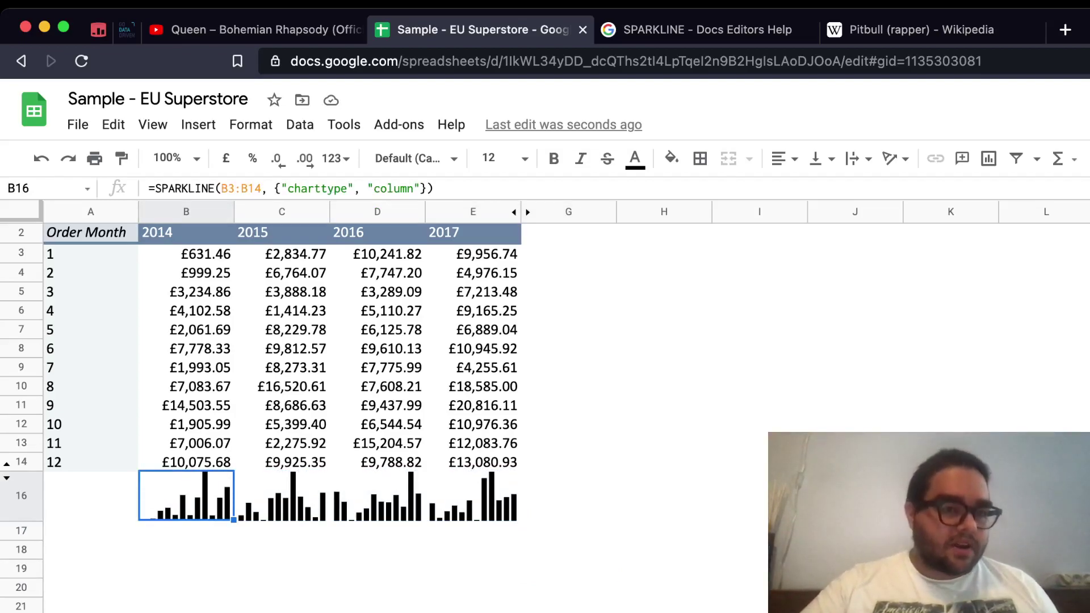
pyautogui.click(401, 188)
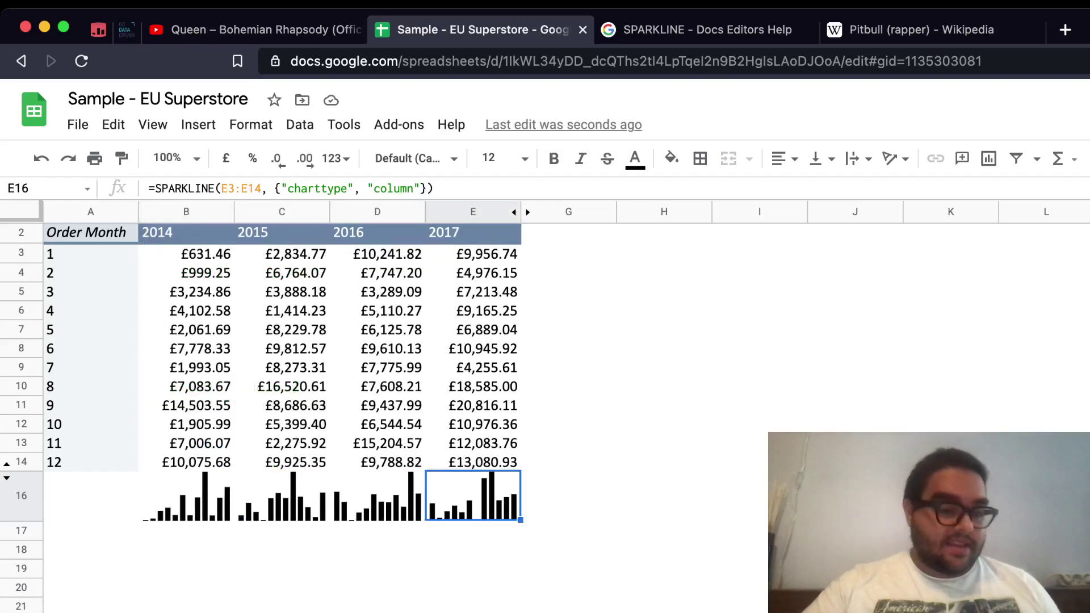
pyautogui.hotkey('alt', 'Down')
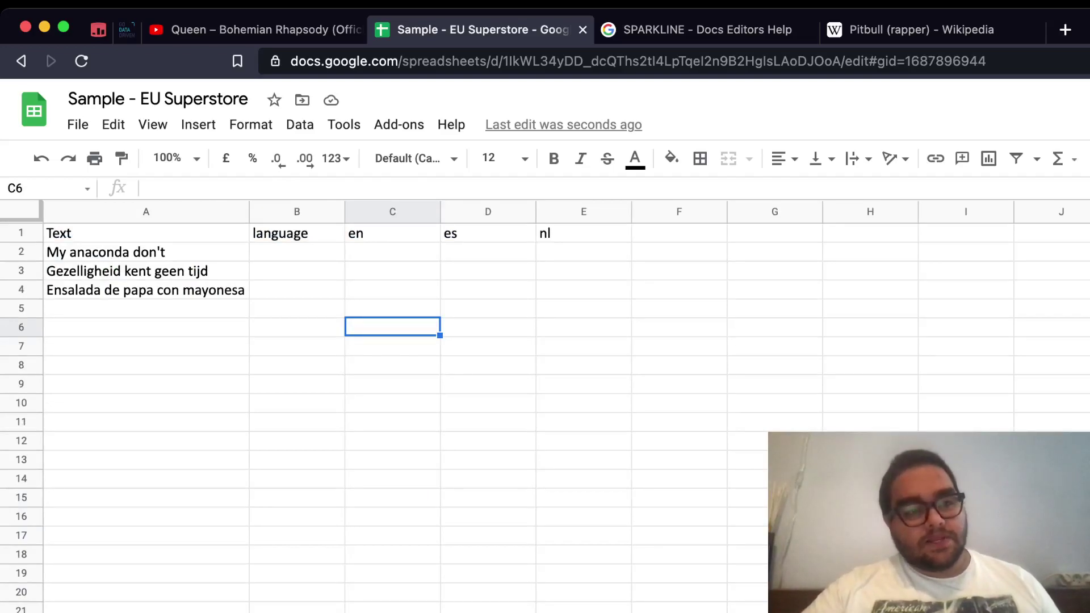
# Enter =DETECTLANGUAGE(A2) in B2 for the first text
pyautogui.click(296, 252)
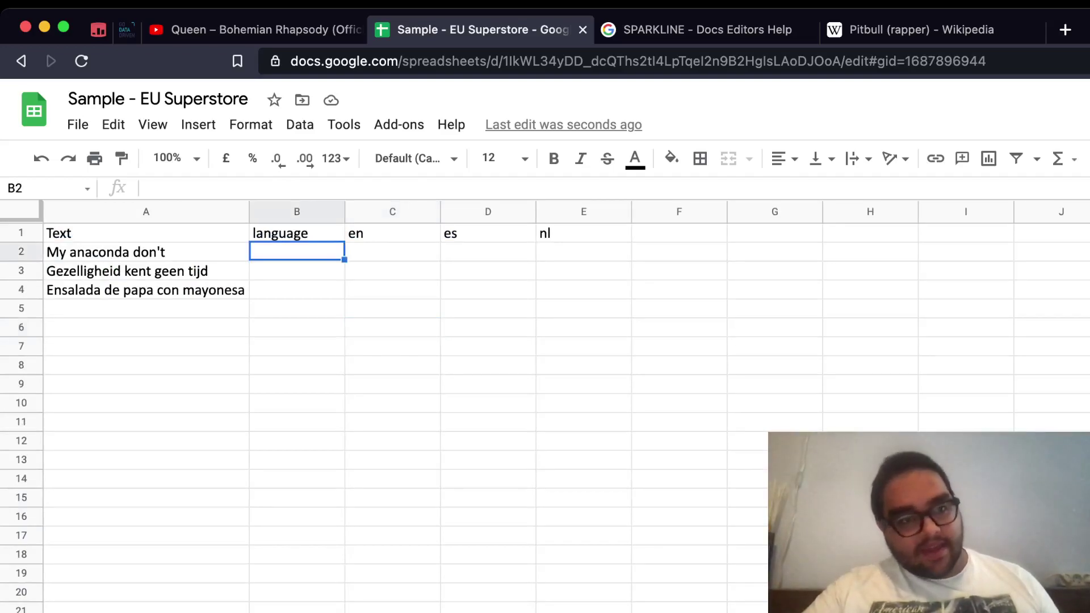
pyautogui.moveTo(146, 251); pyautogui.dragTo(146, 308)
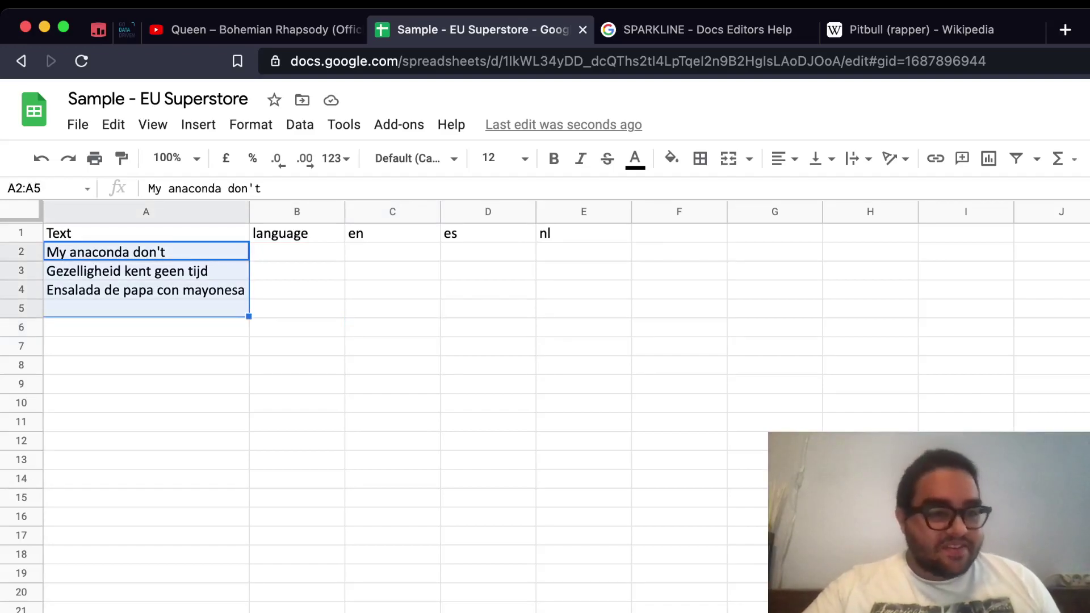
pyautogui.click(297, 252)
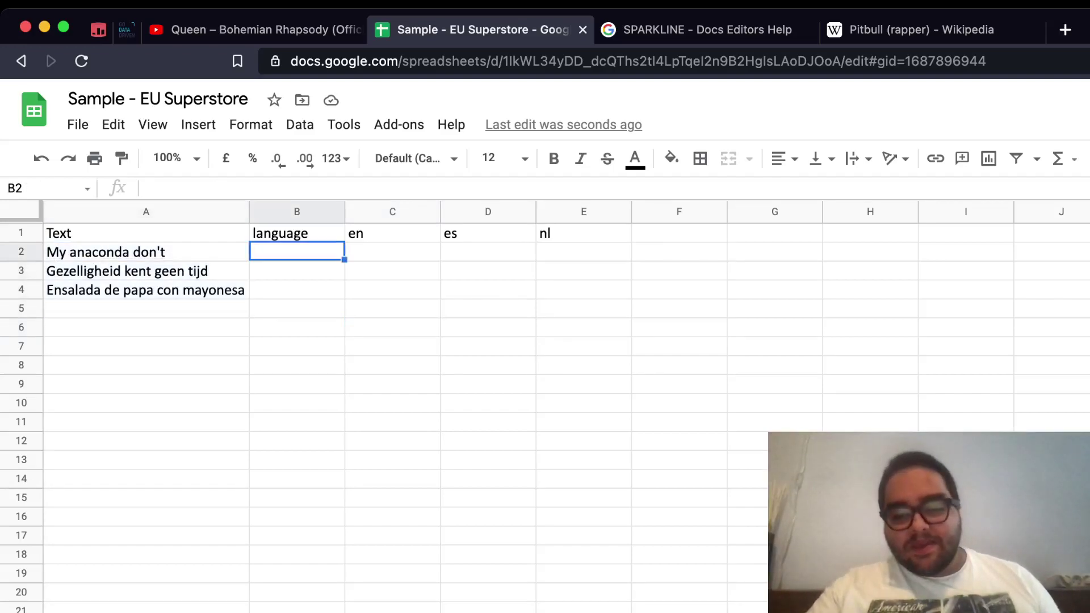
pyautogui.write('=DE')
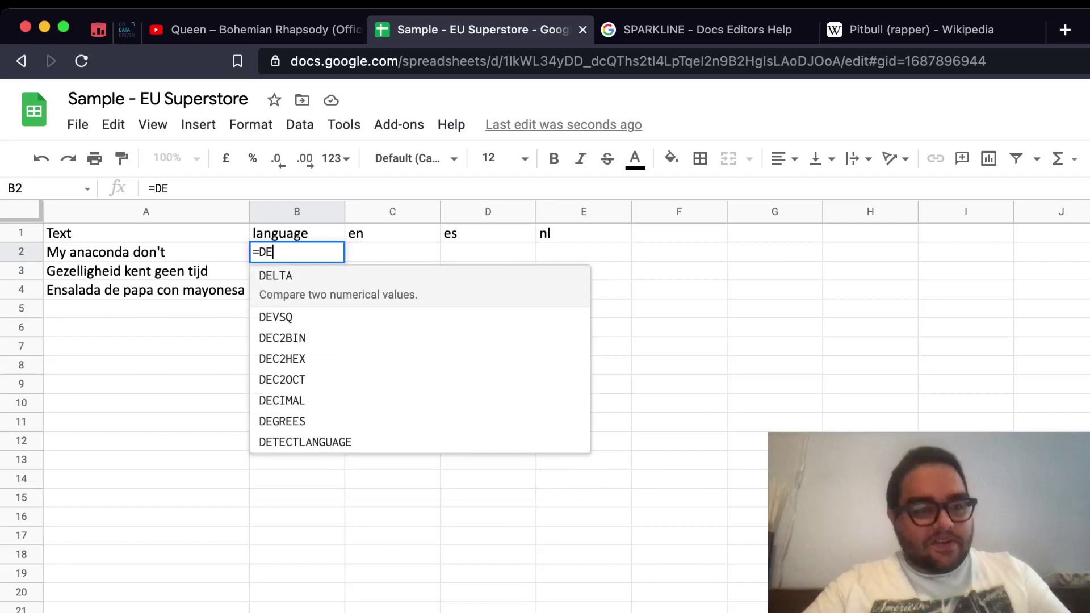
pyautogui.write('TE')
pyautogui.press('Tab')
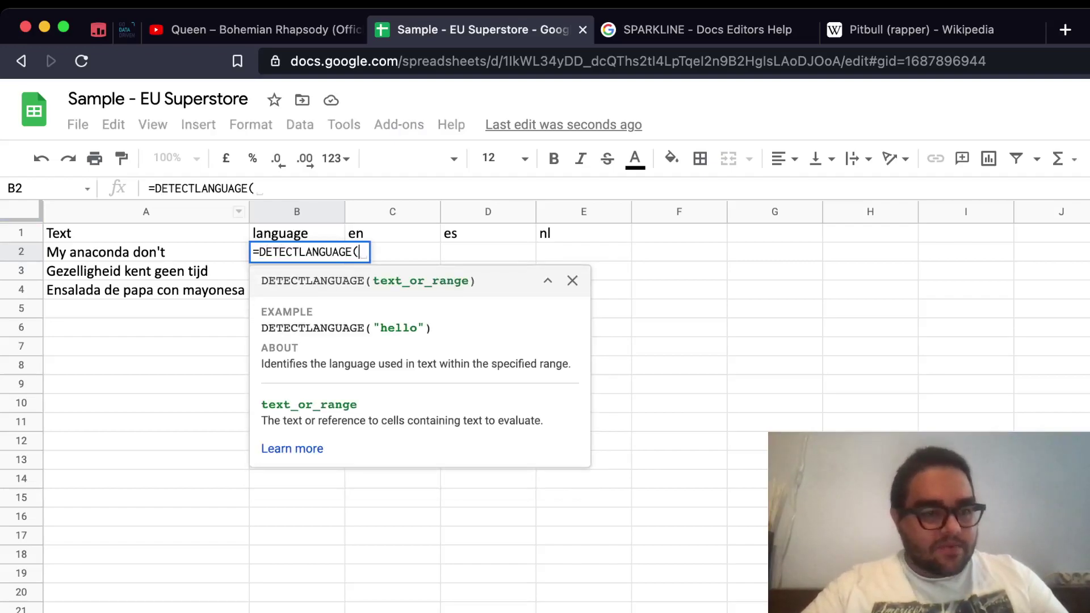
pyautogui.click(146, 251)
pyautogui.press('Return')
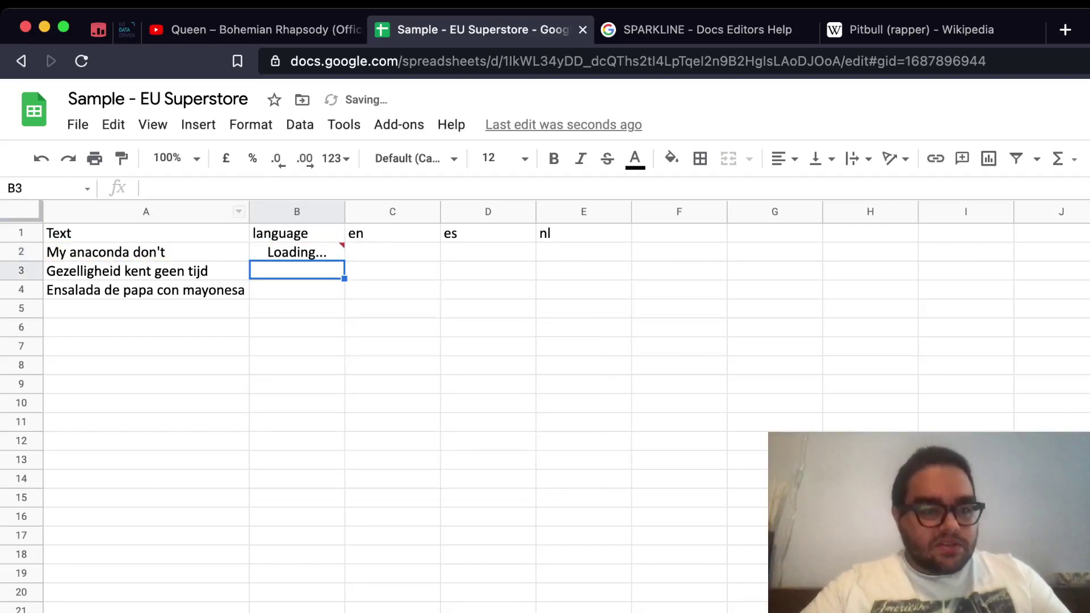
# Fill the detection formula down to B4 and check the en, nl and es results
pyautogui.press('Up')
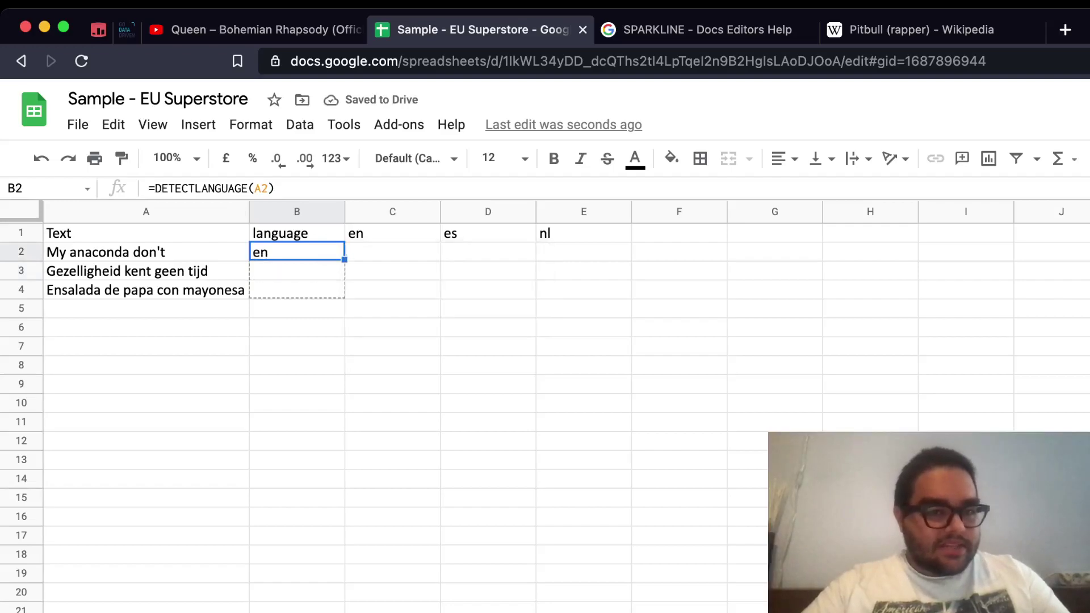
pyautogui.moveTo(343, 260); pyautogui.dragTo(343, 296)
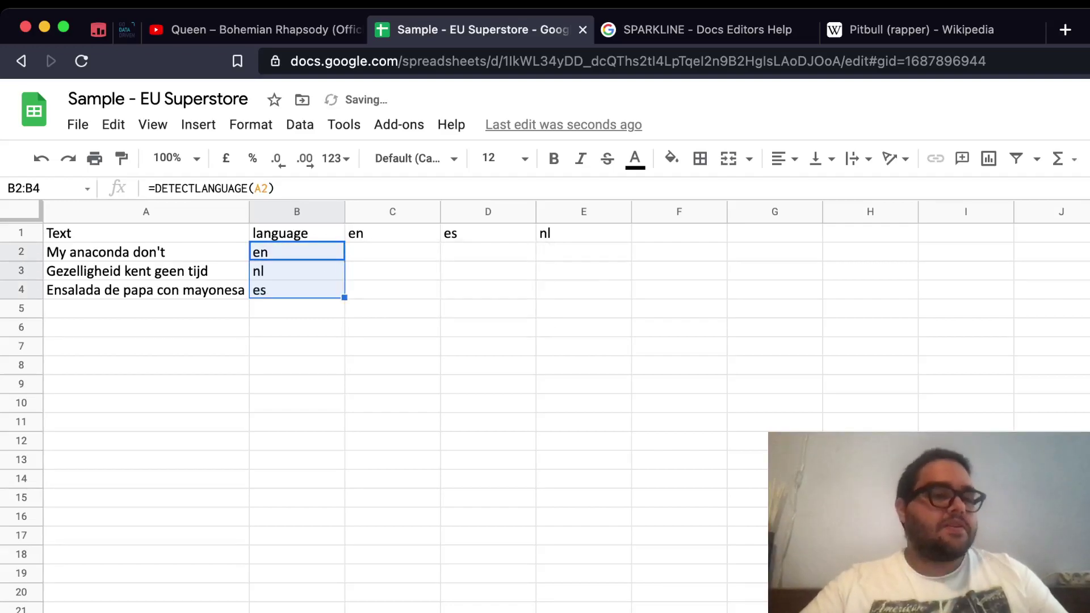
pyautogui.click(296, 251)
pyautogui.moveTo(296, 290); pyautogui.dragTo(297, 251)
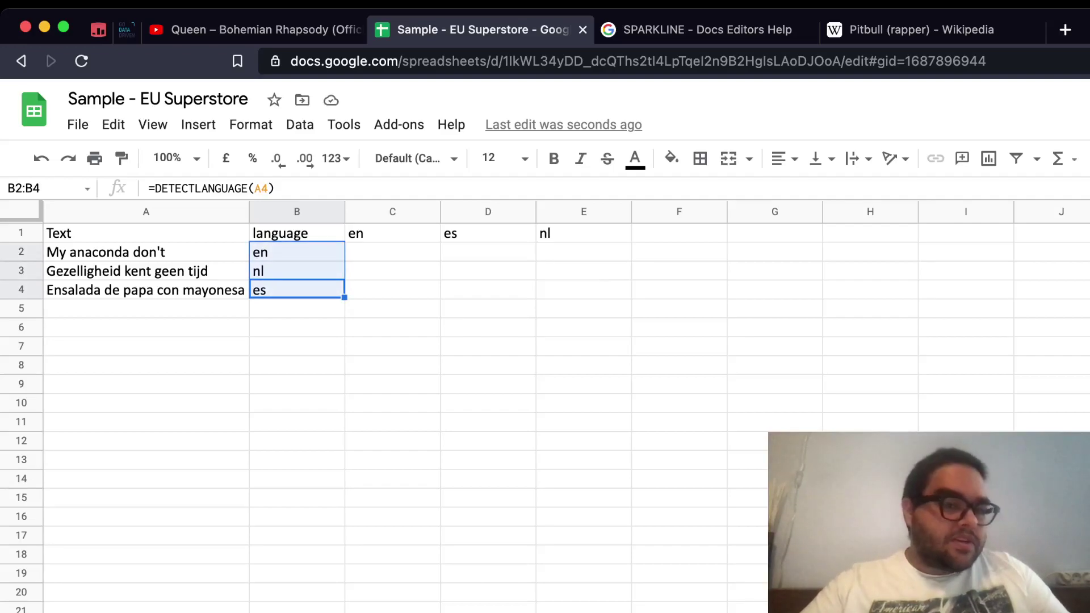
pyautogui.click(296, 270)
pyautogui.moveTo(146, 270); pyautogui.dragTo(296, 270)
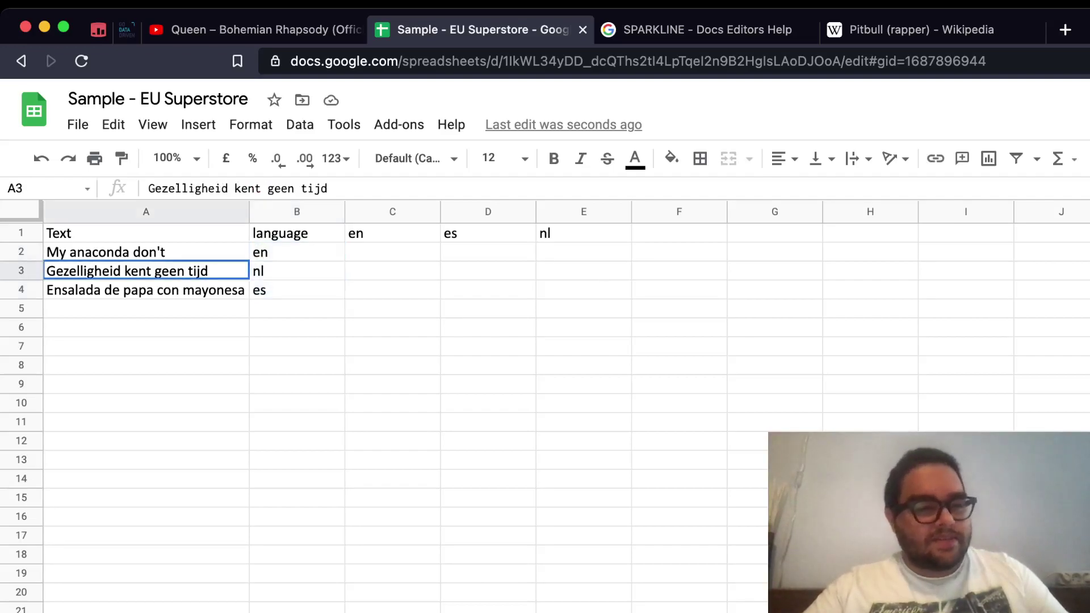
pyautogui.click(392, 251)
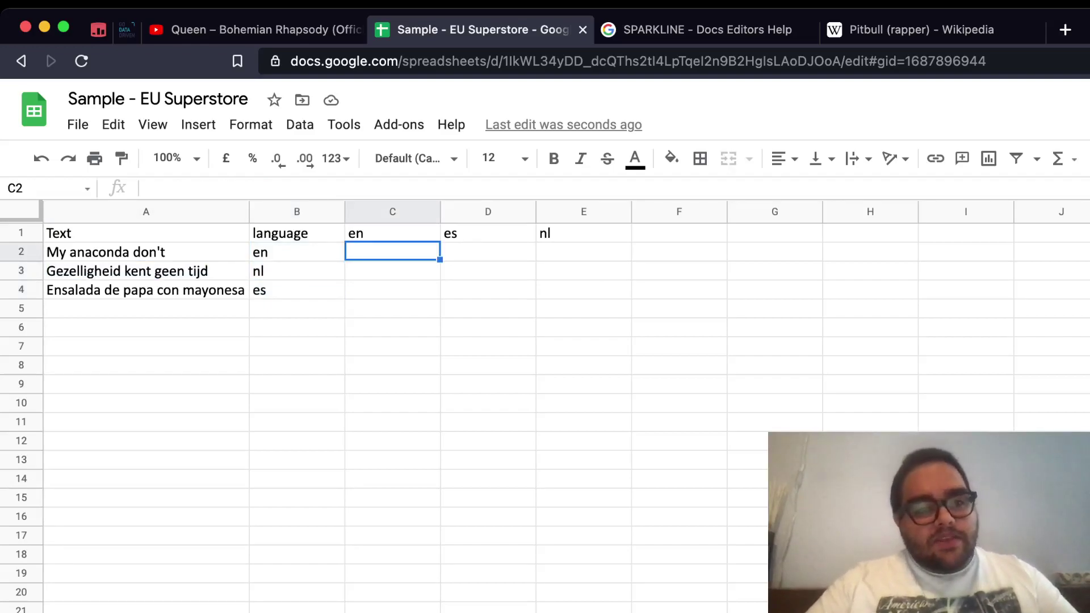
# Start a GOOGLETRANSLATE formula in C2 using $A2 as text and B2 as source language
pyautogui.click(296, 250)
pyautogui.click(392, 251)
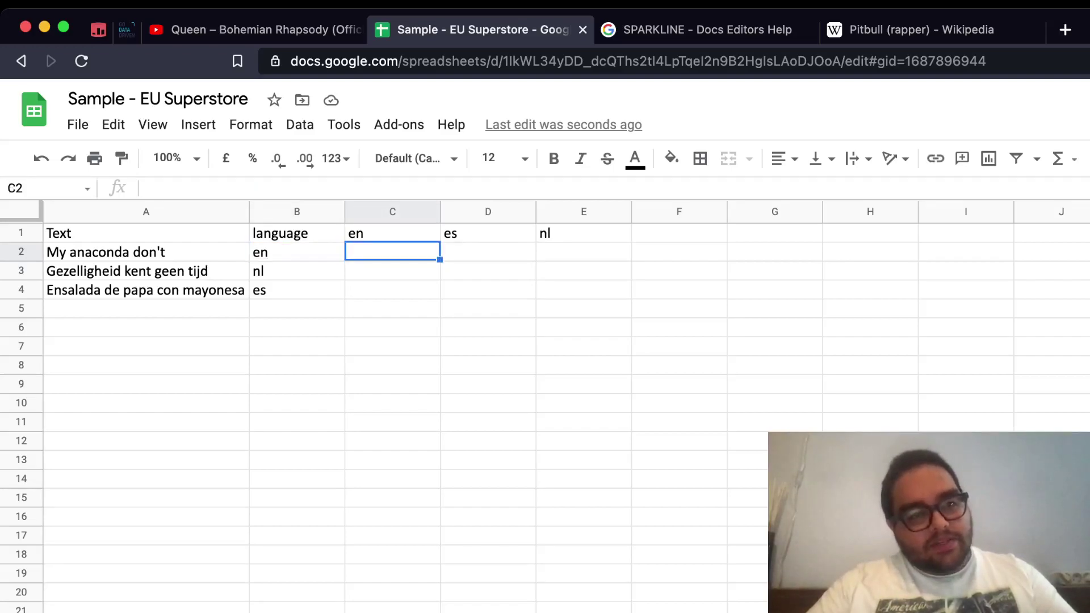
pyautogui.write('=GOG')
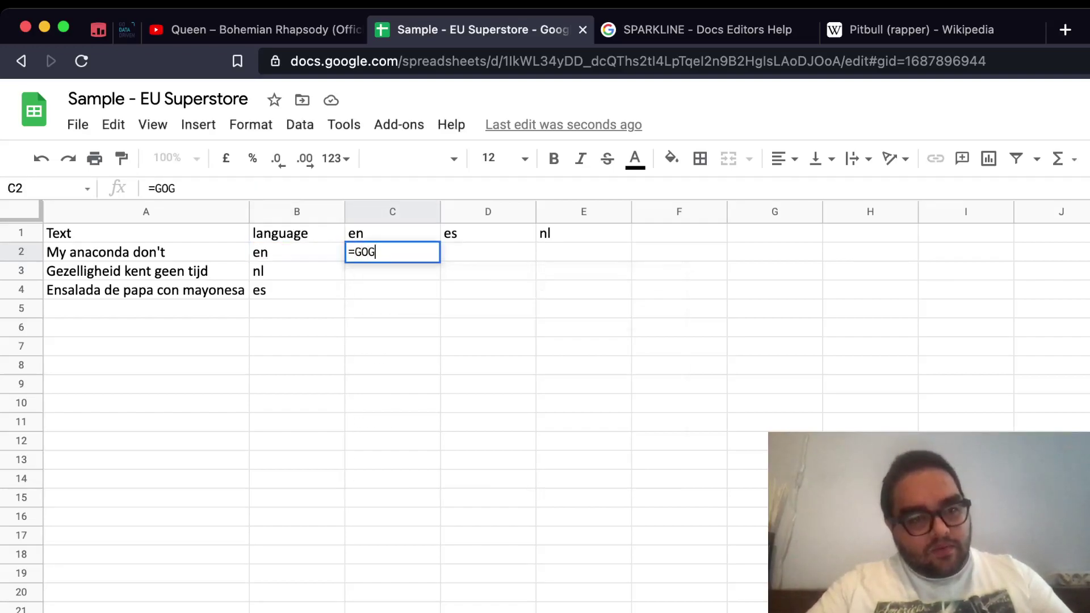
pyautogui.press('BackSpace')
pyautogui.write('OG')
pyautogui.press('Tab')
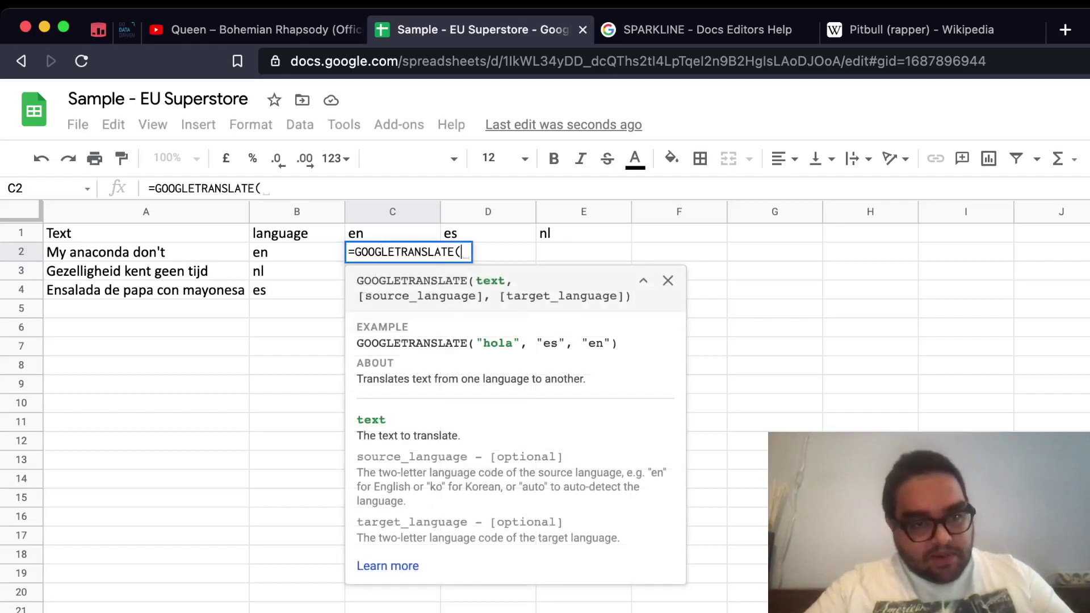
pyautogui.click(146, 251)
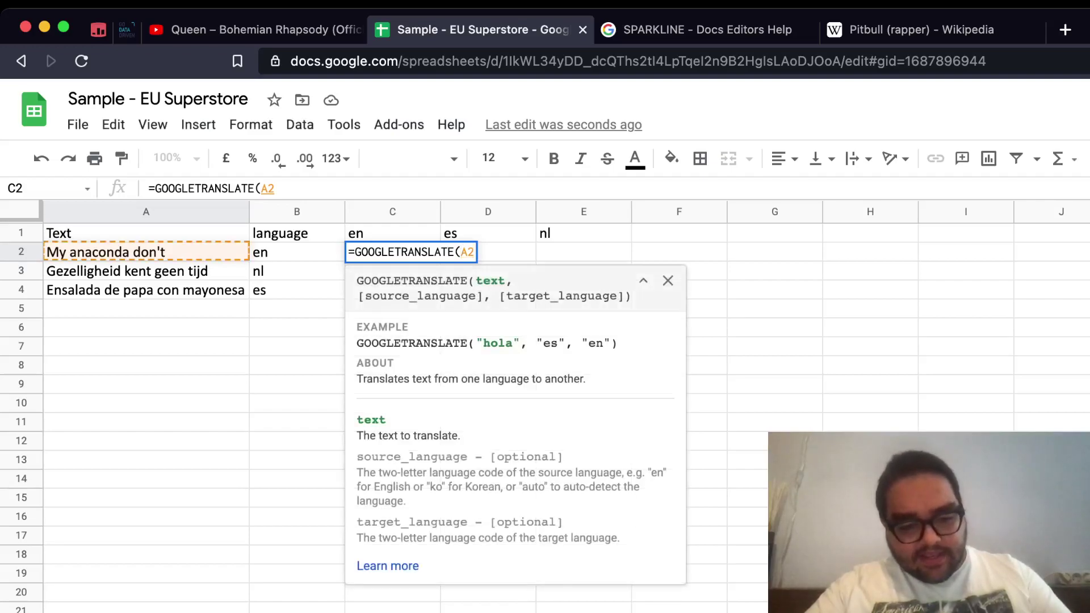
pyautogui.write('$A2')
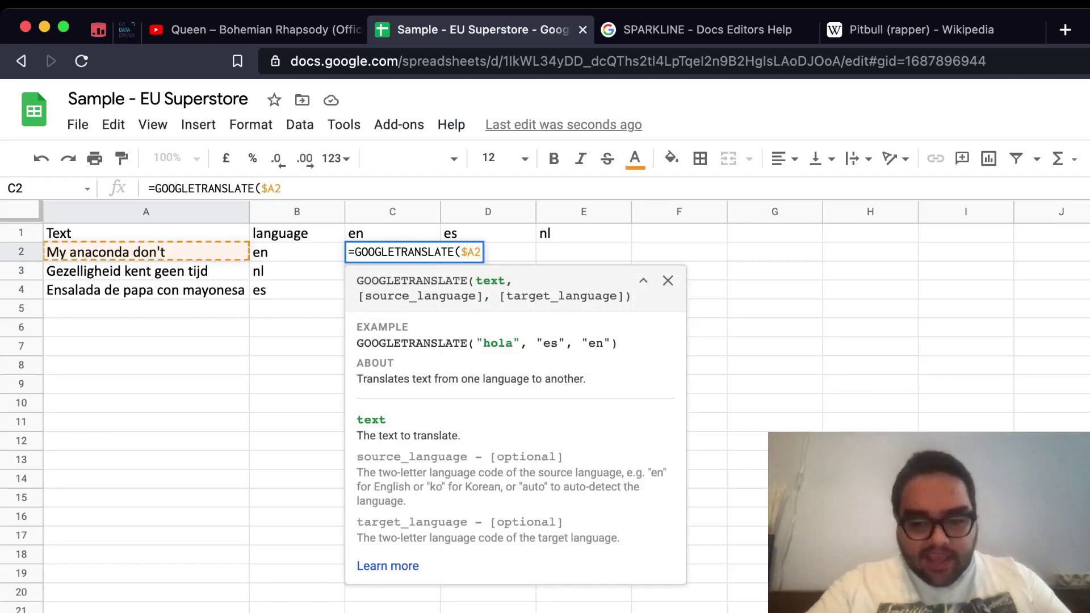
pyautogui.write(', ')
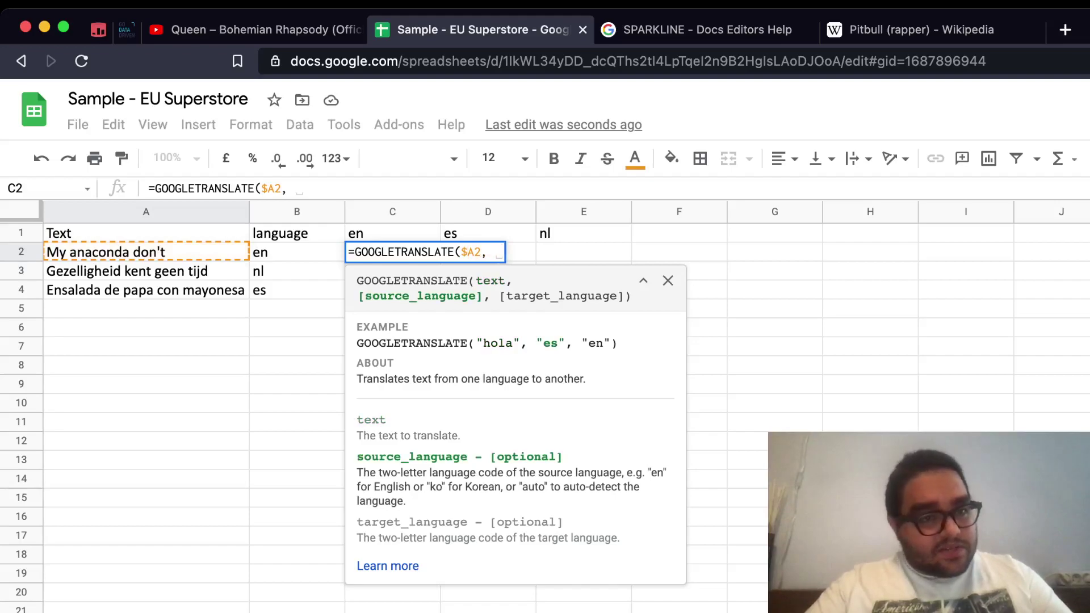
pyautogui.write('B2')
# Anchor the references to finish =GOOGLETRANSLATE($A2, $B2, C$1) in C2
pyautogui.press('Left')
pyautogui.press('Left')
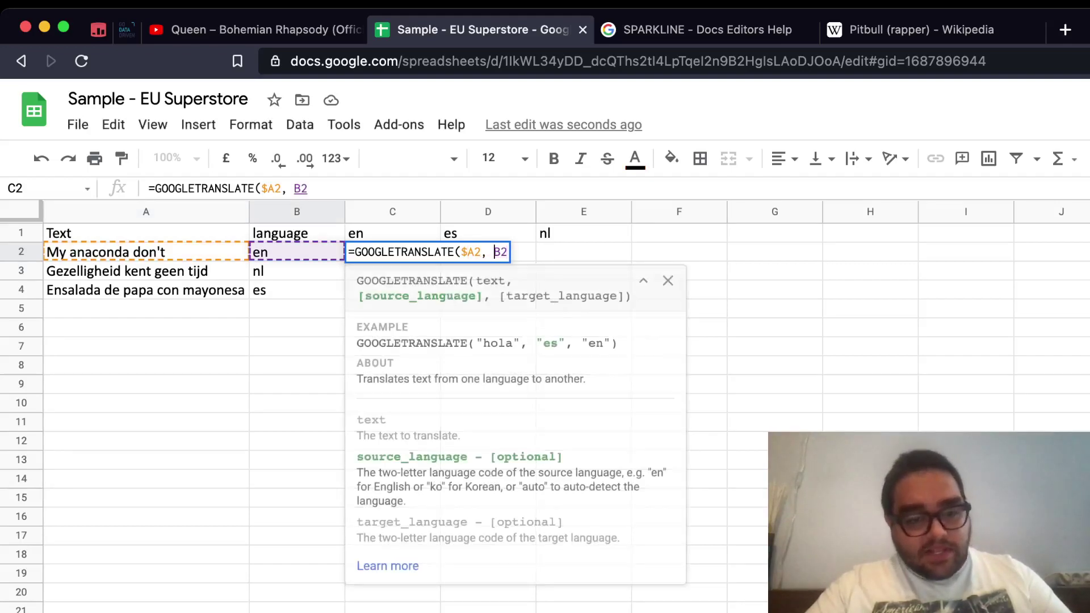
pyautogui.write('$')
pyautogui.press('Right')
pyautogui.press('Right')
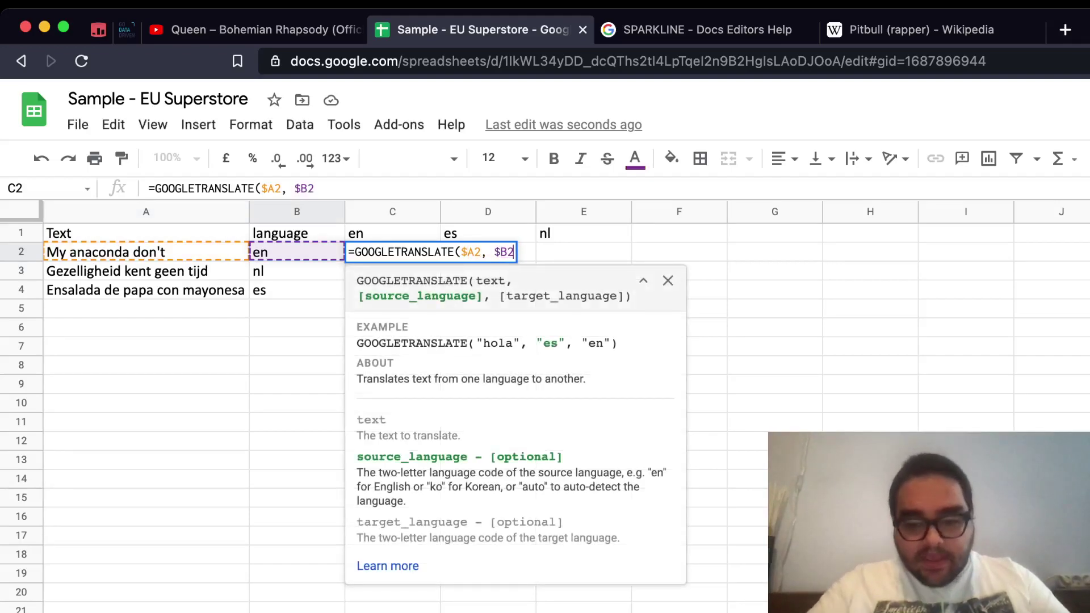
pyautogui.write(', ')
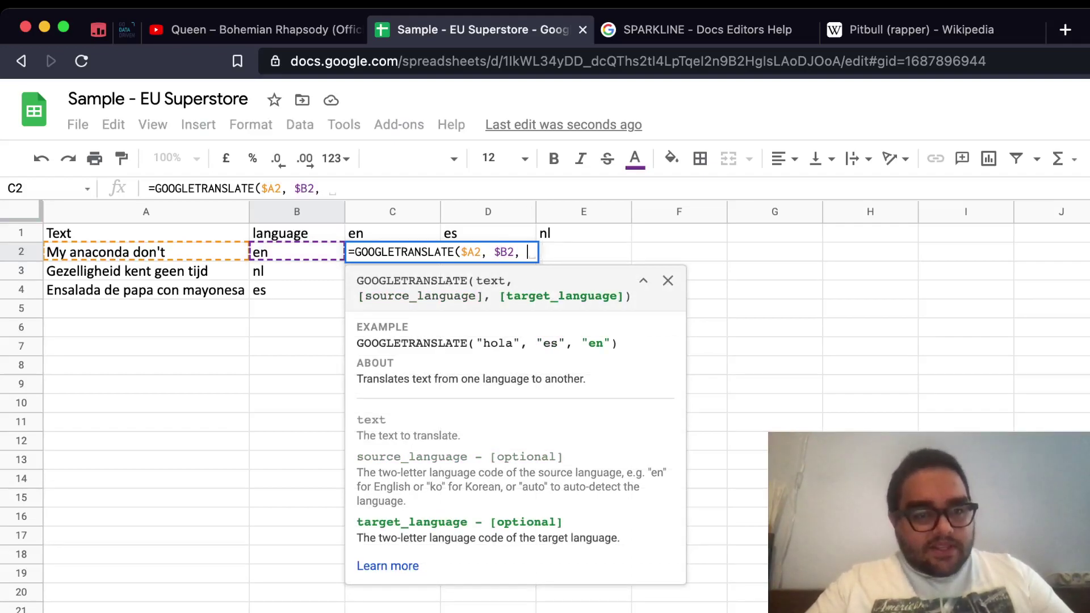
pyautogui.write('C1')
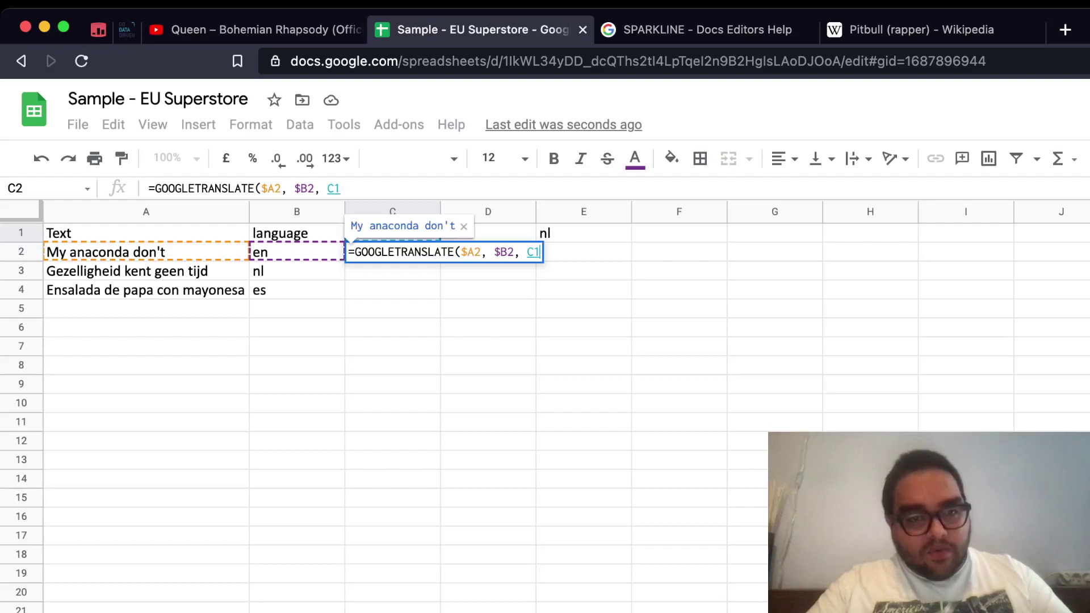
pyautogui.press('Left')
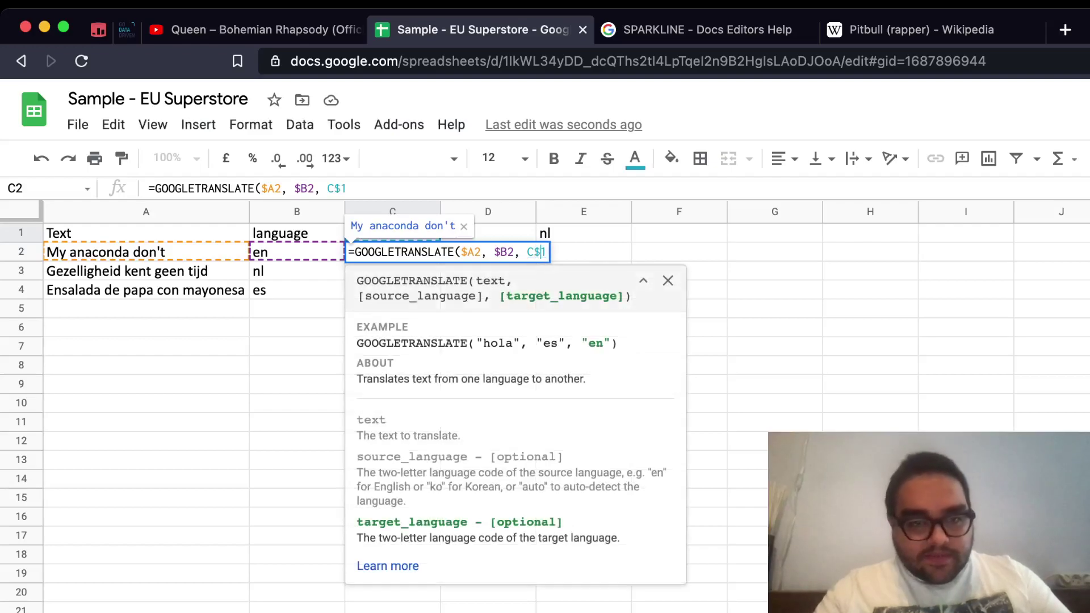
pyautogui.write('$')
pyautogui.press('Return')
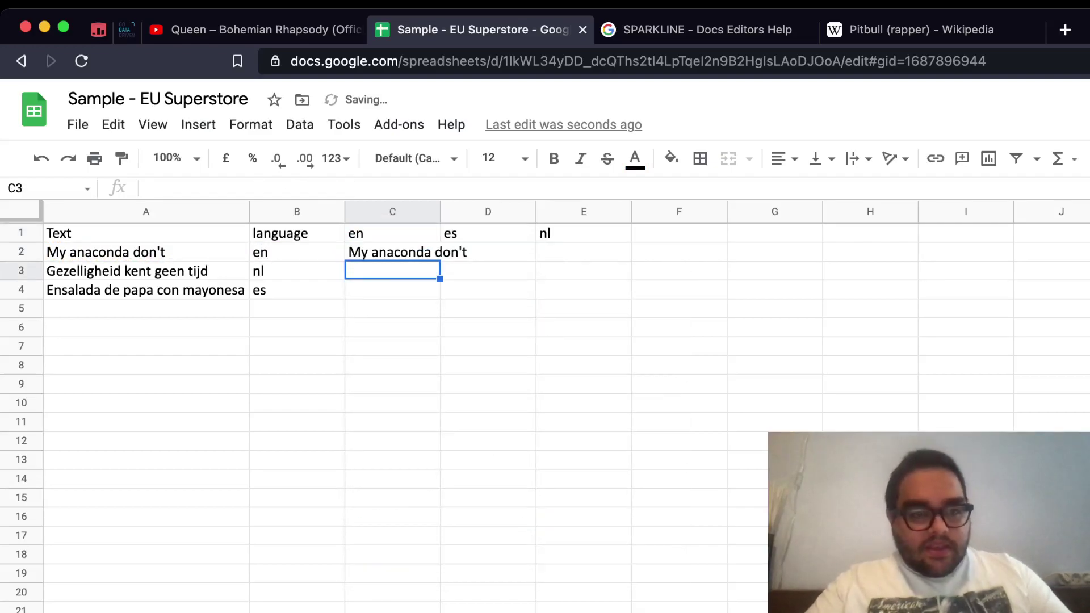
# Fill the C2 translation formula down to row 4 and across to column E
pyautogui.click(392, 251)
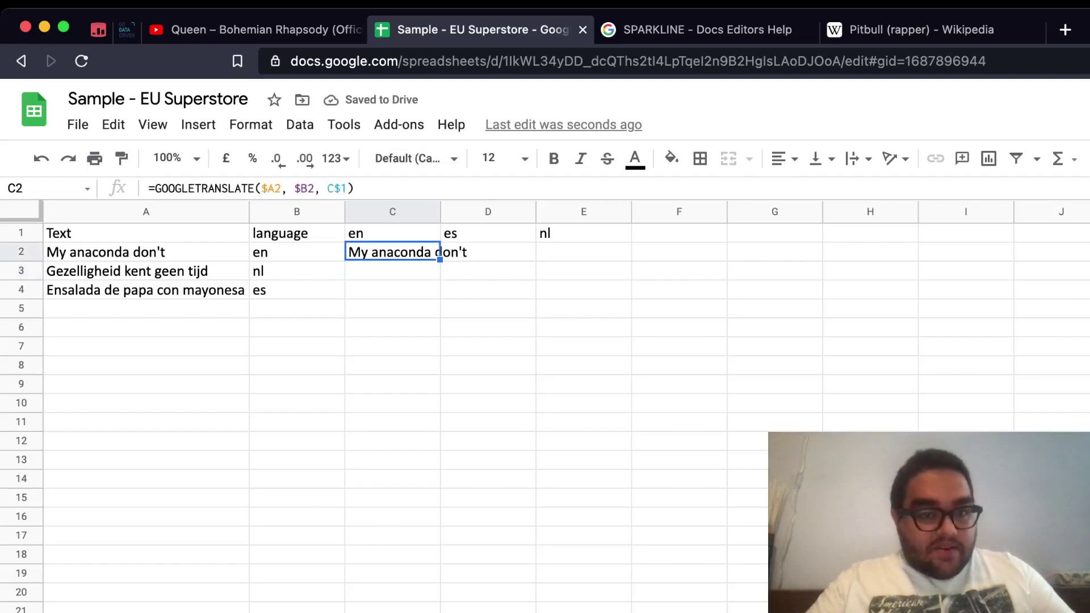
pyautogui.moveTo(439, 260); pyautogui.dragTo(440, 296)
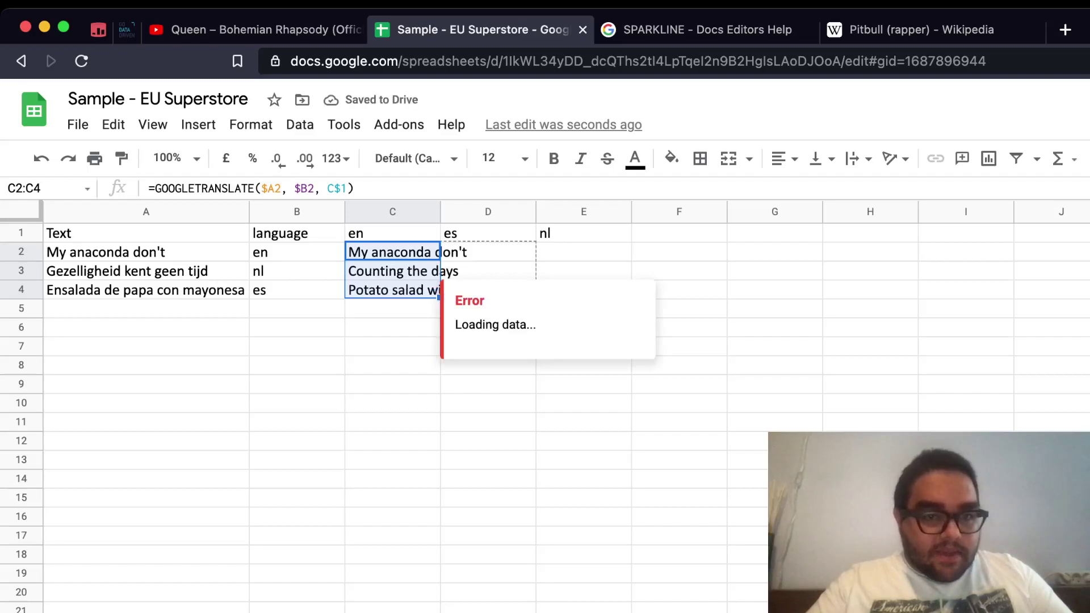
pyautogui.moveTo(440, 296); pyautogui.dragTo(630, 290)
pyautogui.moveTo(391, 252)
pyautogui.mouseDown()
pyautogui.moveTo(488, 478)
pyautogui.moveTo(488, 440)
pyautogui.mouseUp()
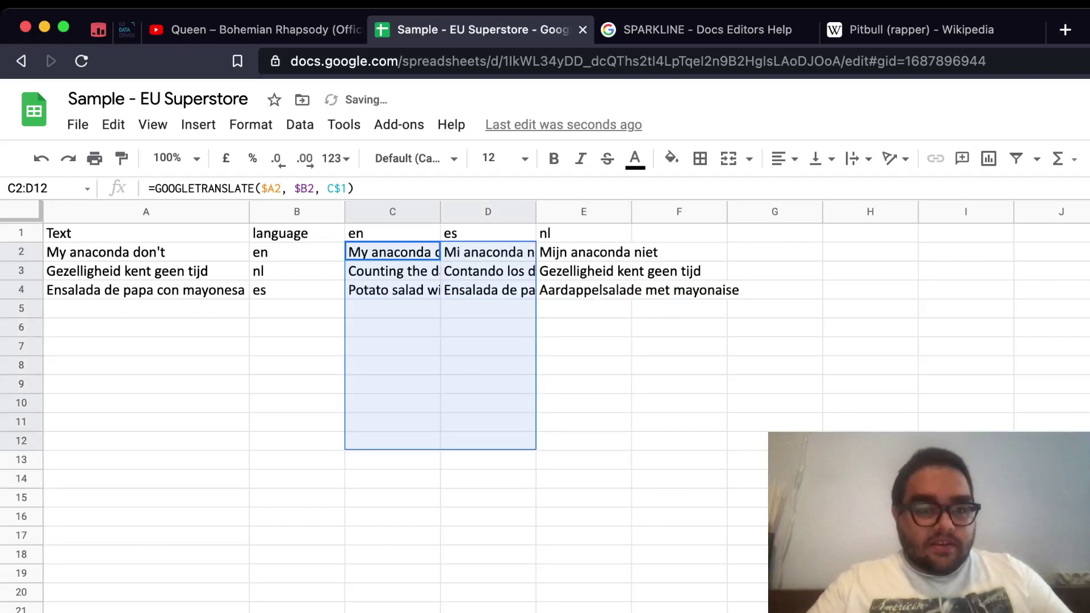
pyautogui.click(489, 441)
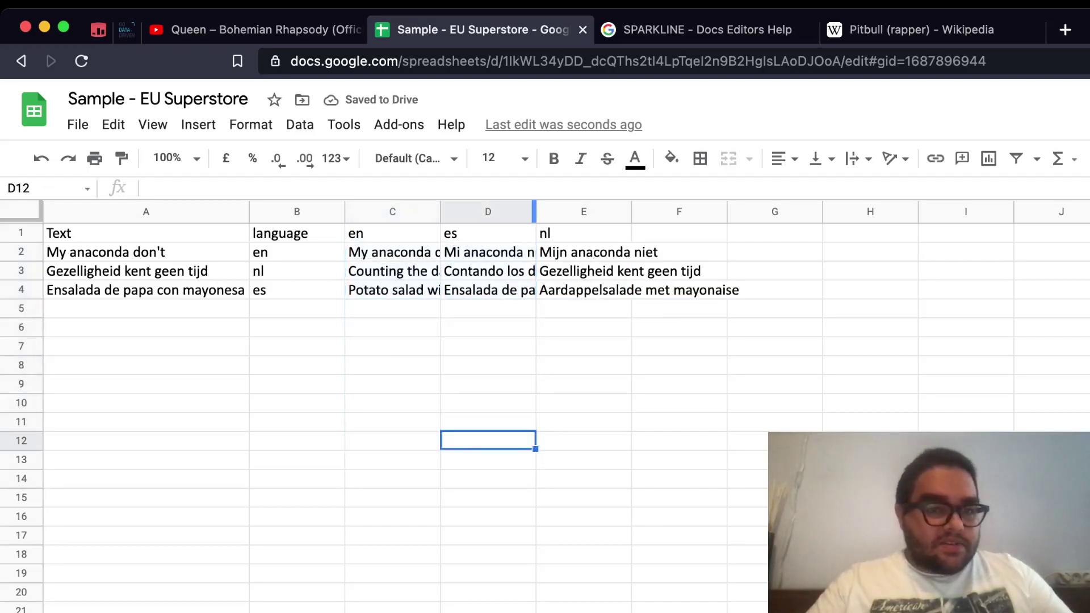
# Auto-fit columns D and C and review the en, es and nl translations
pyautogui.doubleClick(535, 211)
pyautogui.moveTo(489, 211)
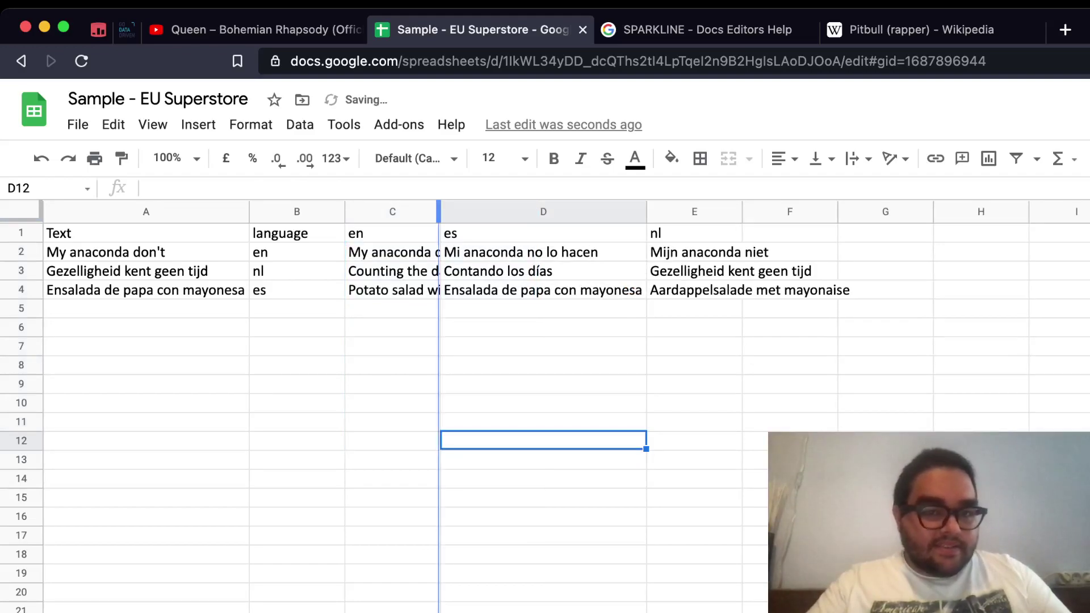
pyautogui.doubleClick(440, 211)
pyautogui.click(639, 252)
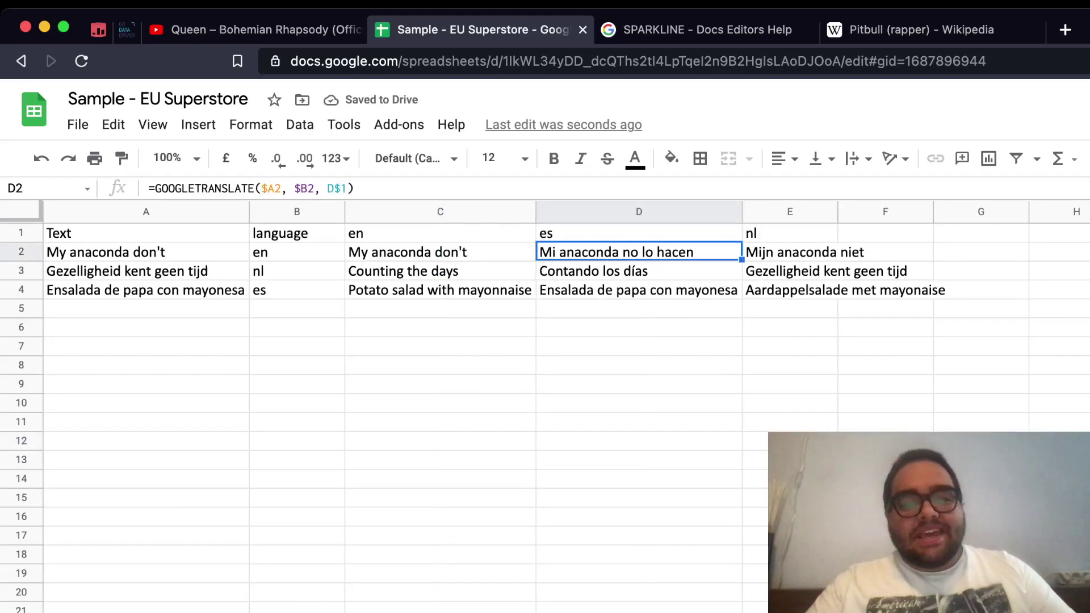
pyautogui.moveTo(789, 290); pyautogui.dragTo(440, 290)
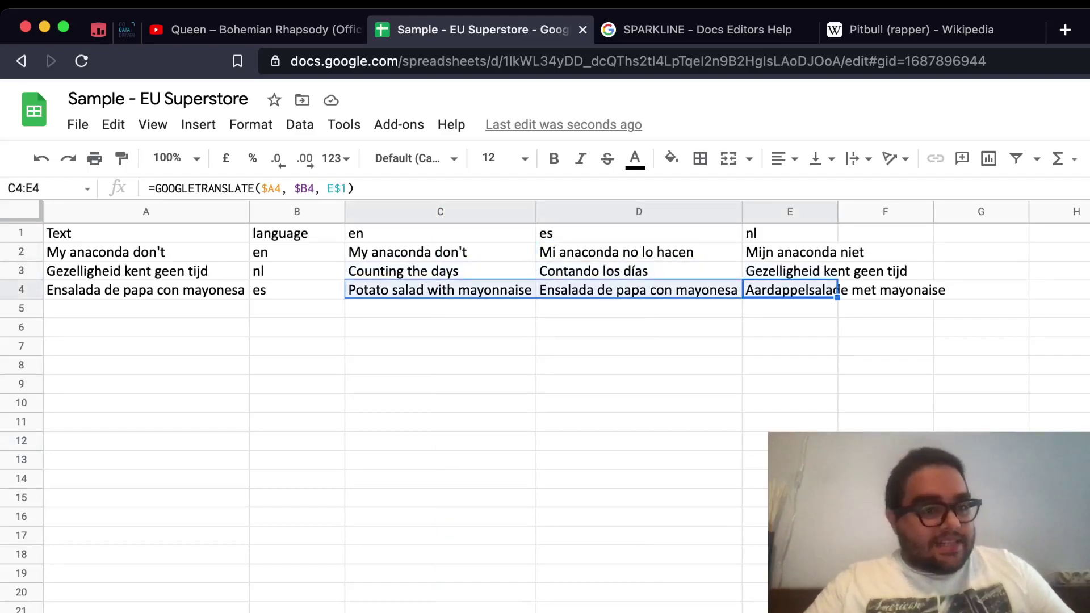
pyautogui.click(125, 271)
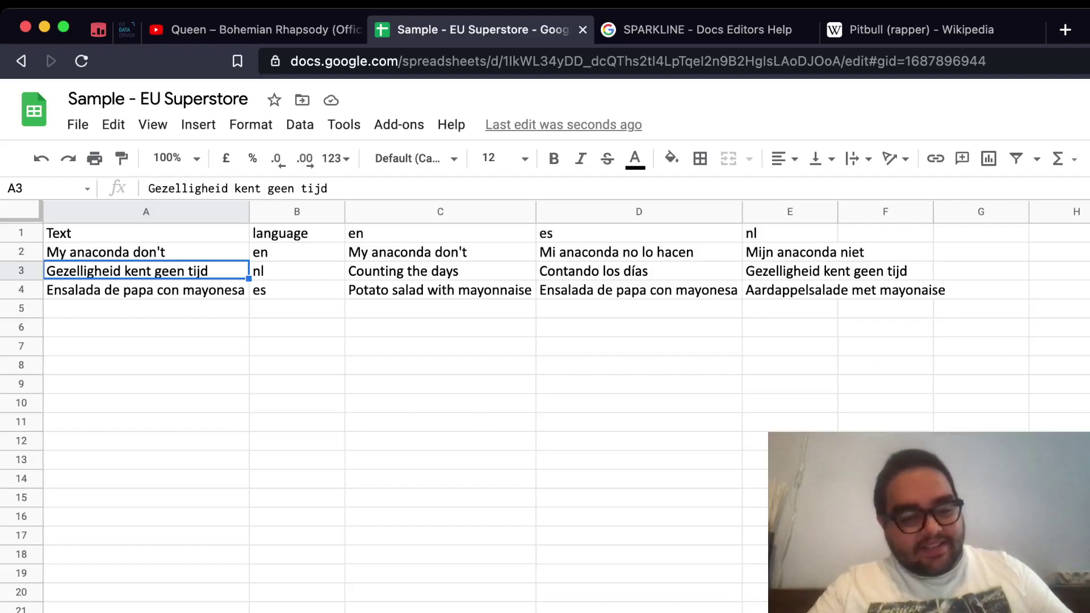
# On the currency sheet, enter =GOOGLEFINANCE("CURRENCY:"&A1&B1) in C1, returning 0.839955
pyautogui.hotkey('alt', 'Down')
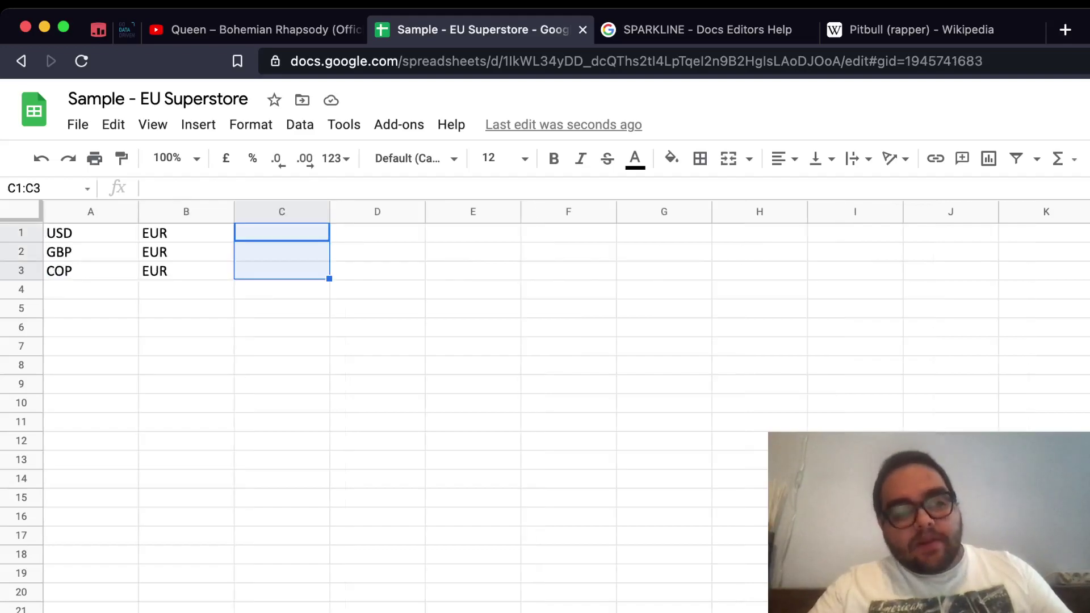
pyautogui.click(281, 233)
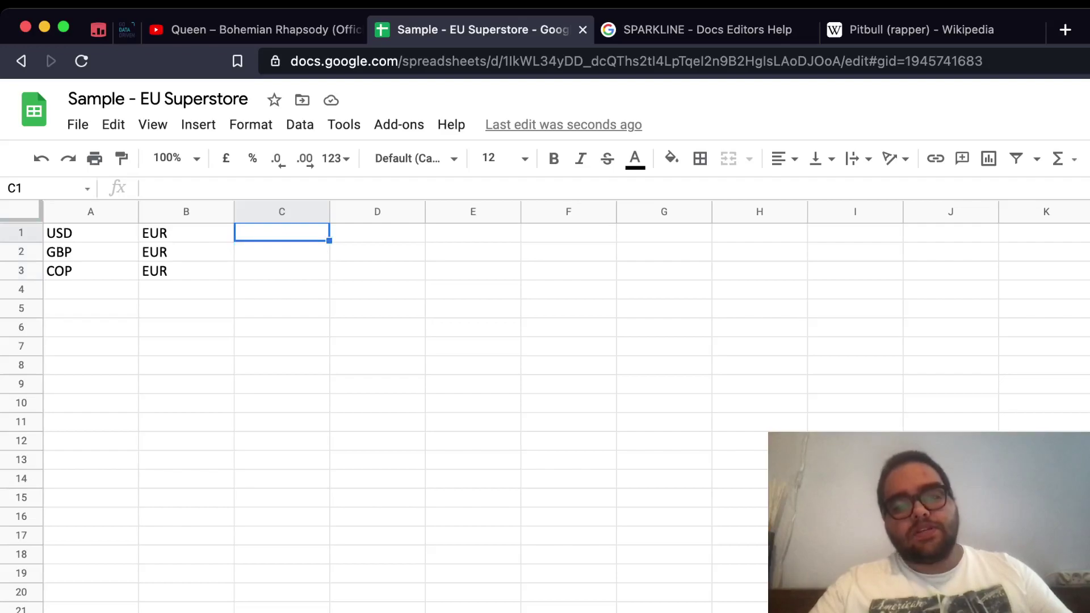
pyautogui.write('=GO')
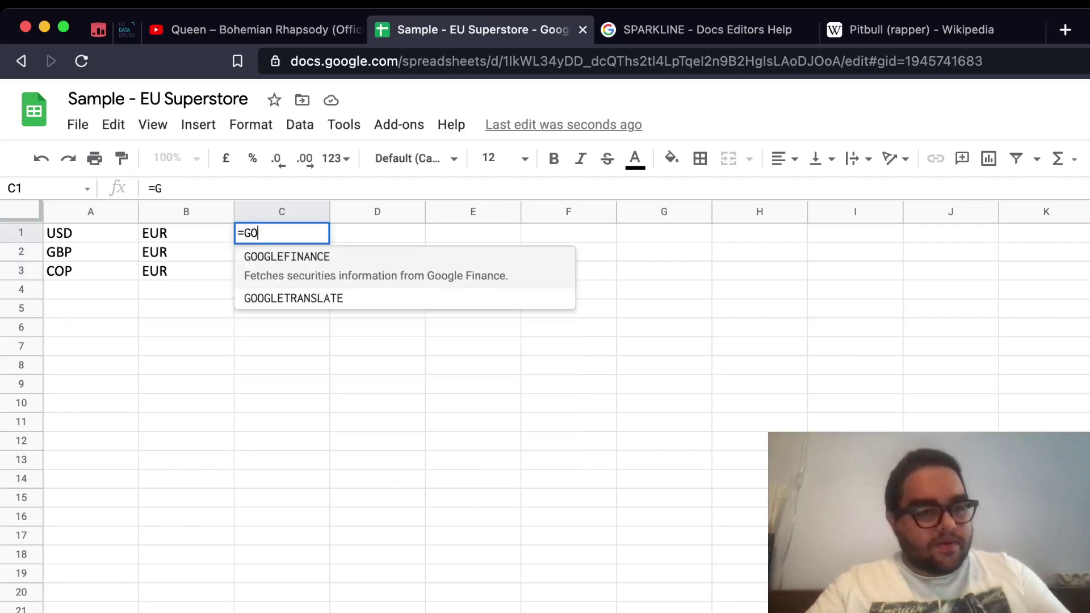
pyautogui.write('O')
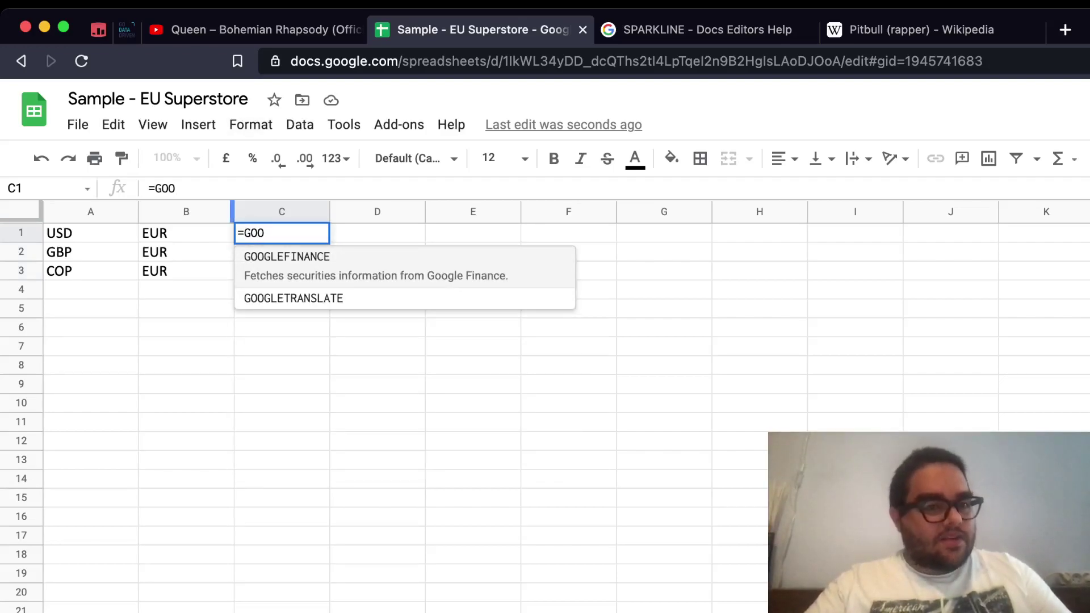
pyautogui.press('Tab')
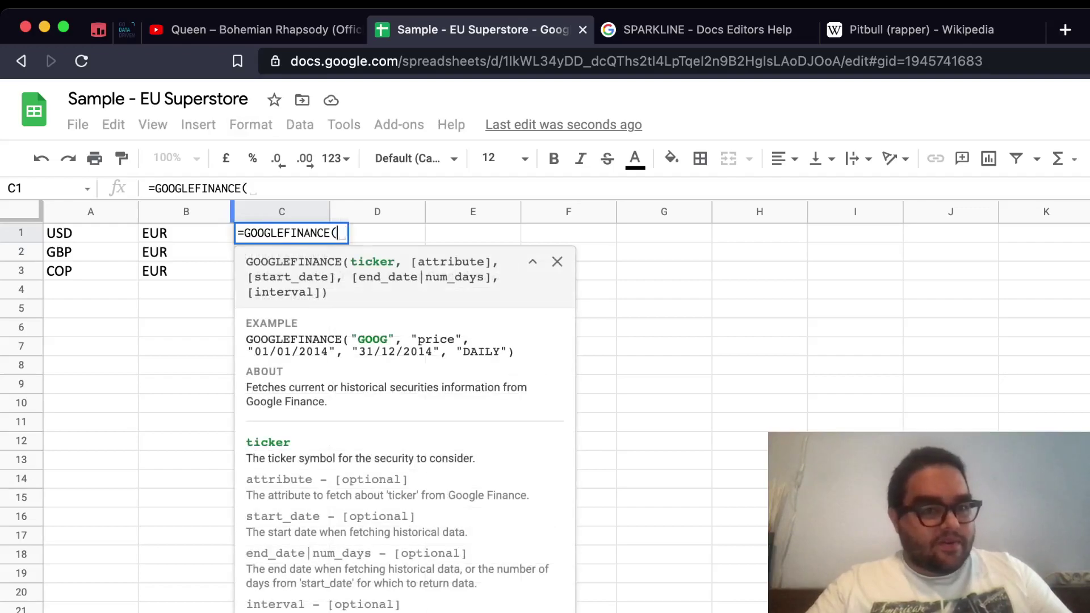
pyautogui.write('"')
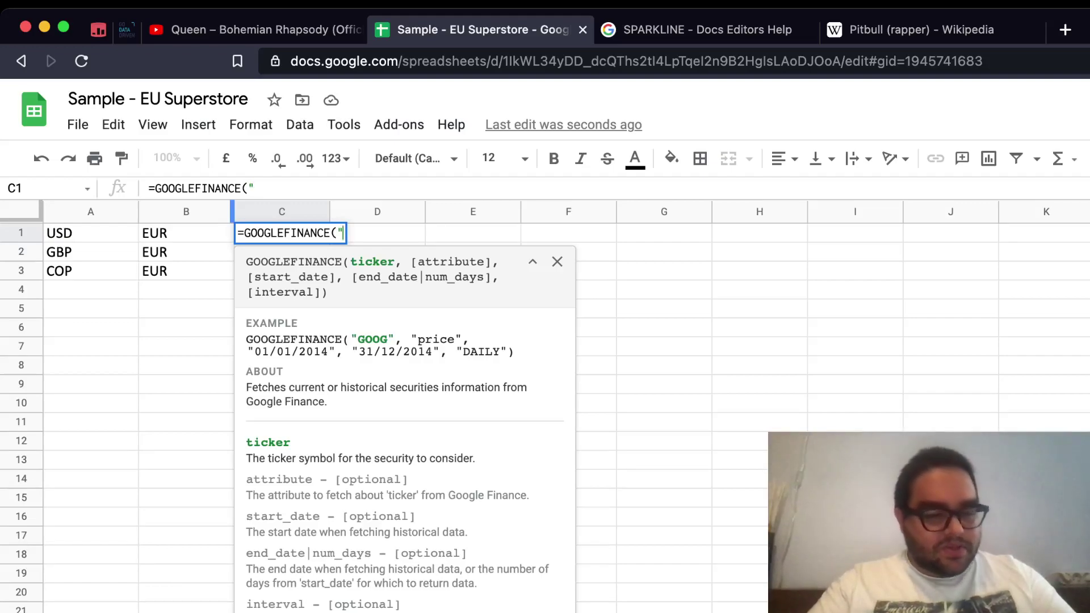
pyautogui.write('CU')
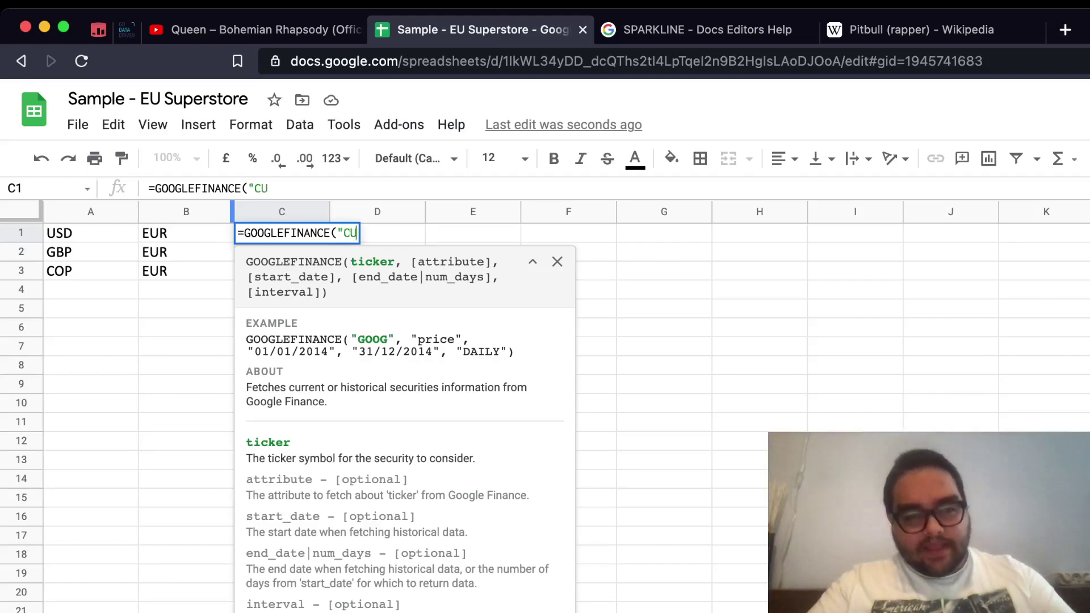
pyautogui.write('RRENCY:')
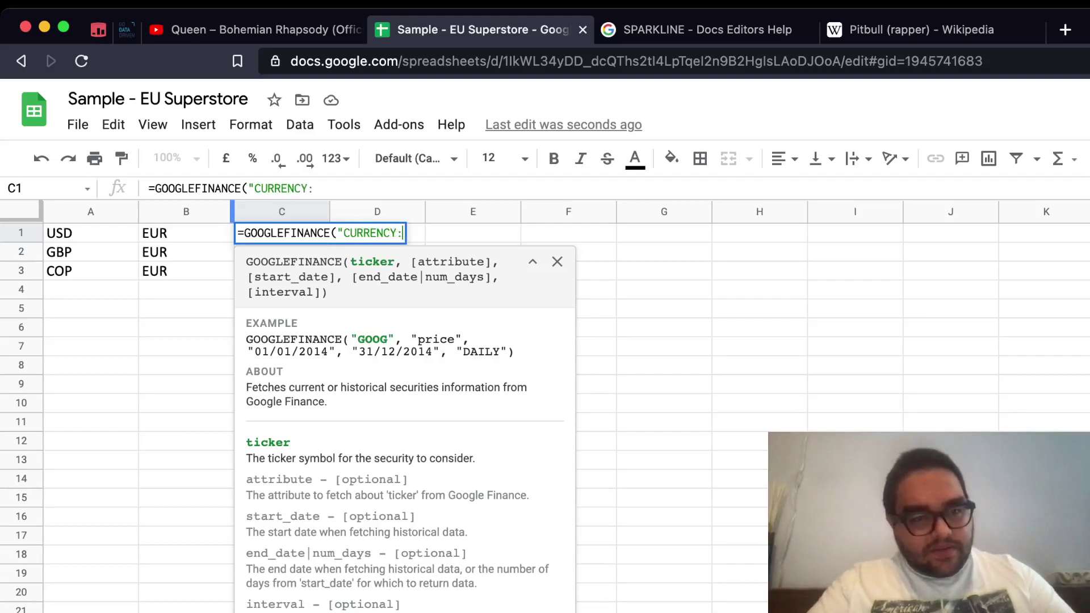
pyautogui.write('"')
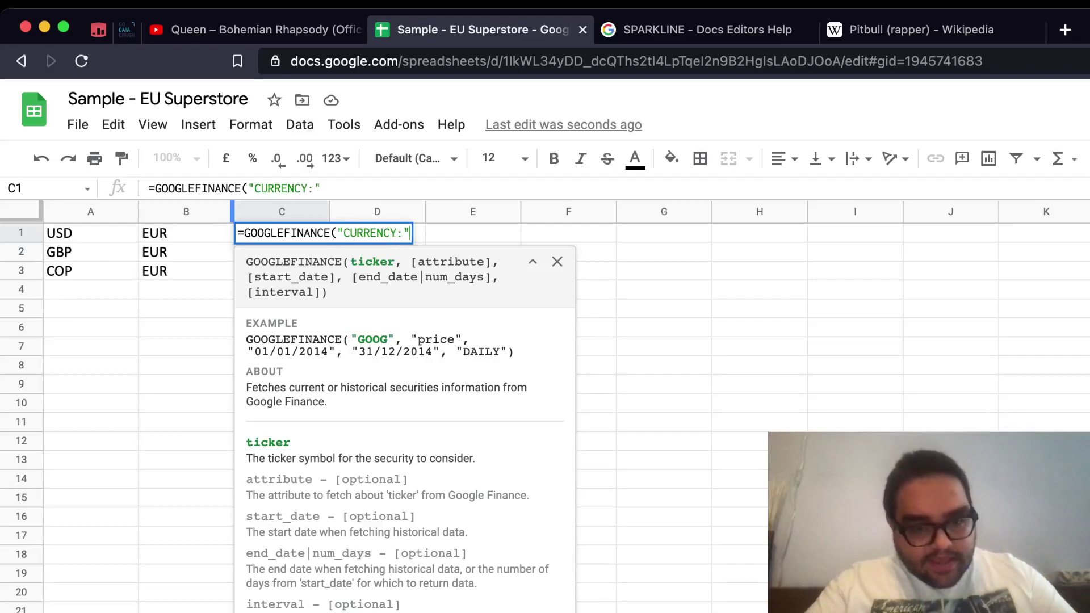
pyautogui.write('&')
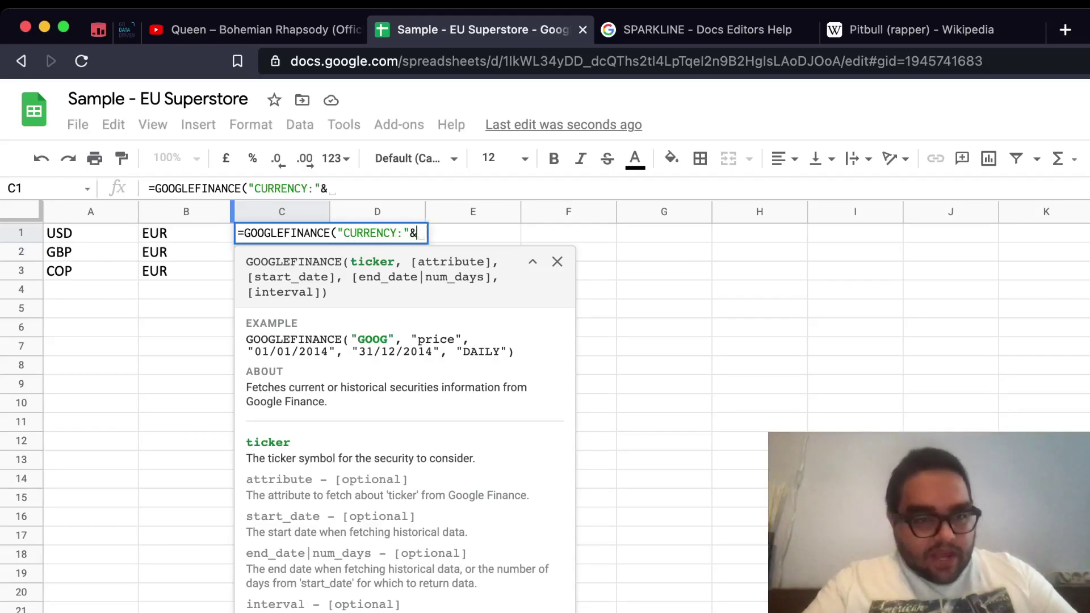
pyautogui.click(90, 233)
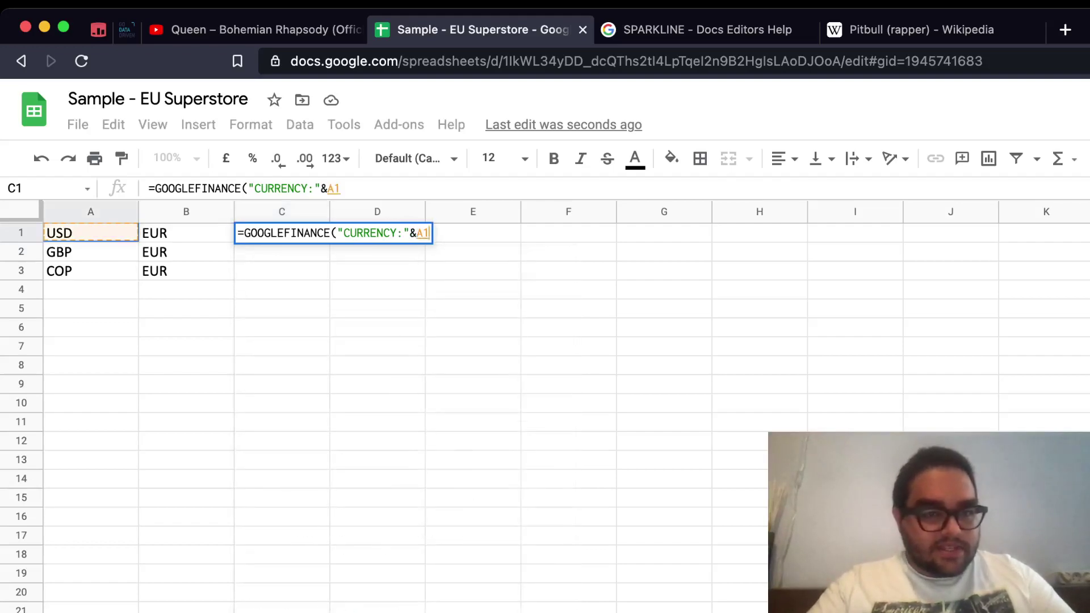
pyautogui.write('&')
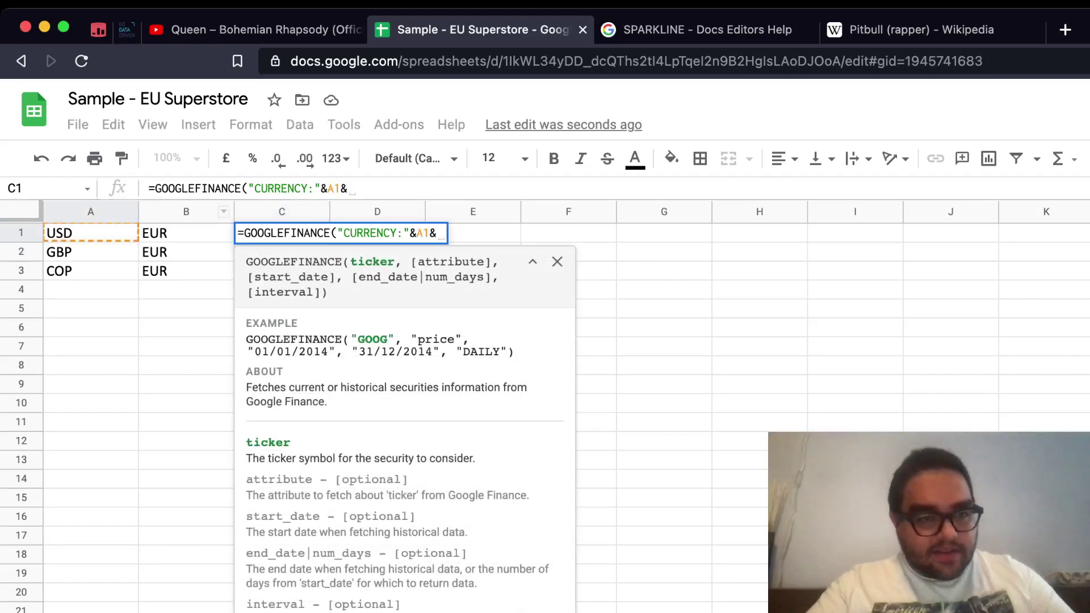
pyautogui.click(185, 233)
pyautogui.write(')')
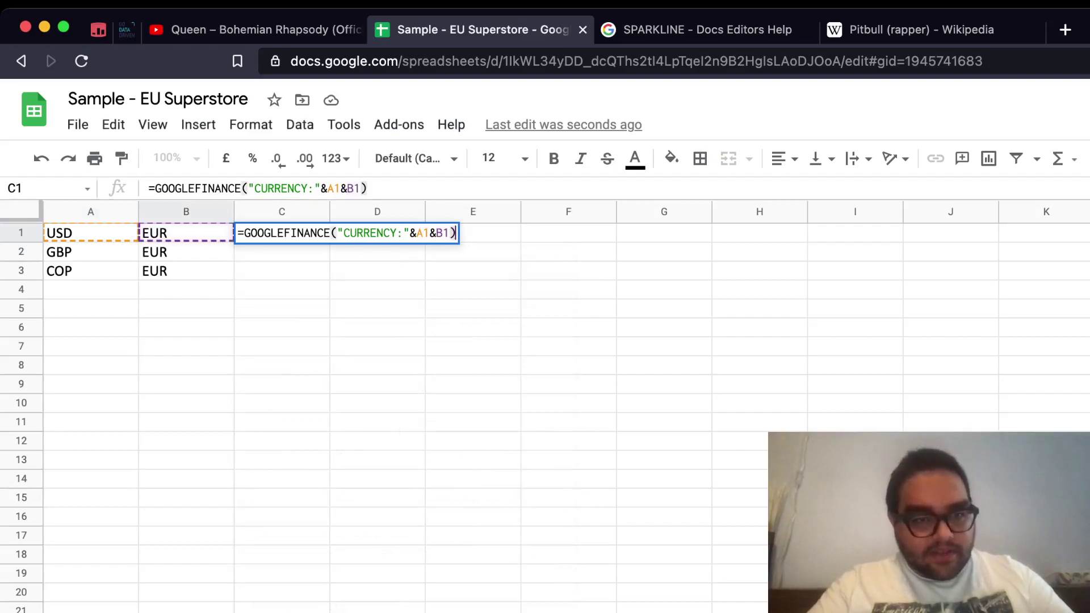
pyautogui.press('Return')
pyautogui.click(282, 233)
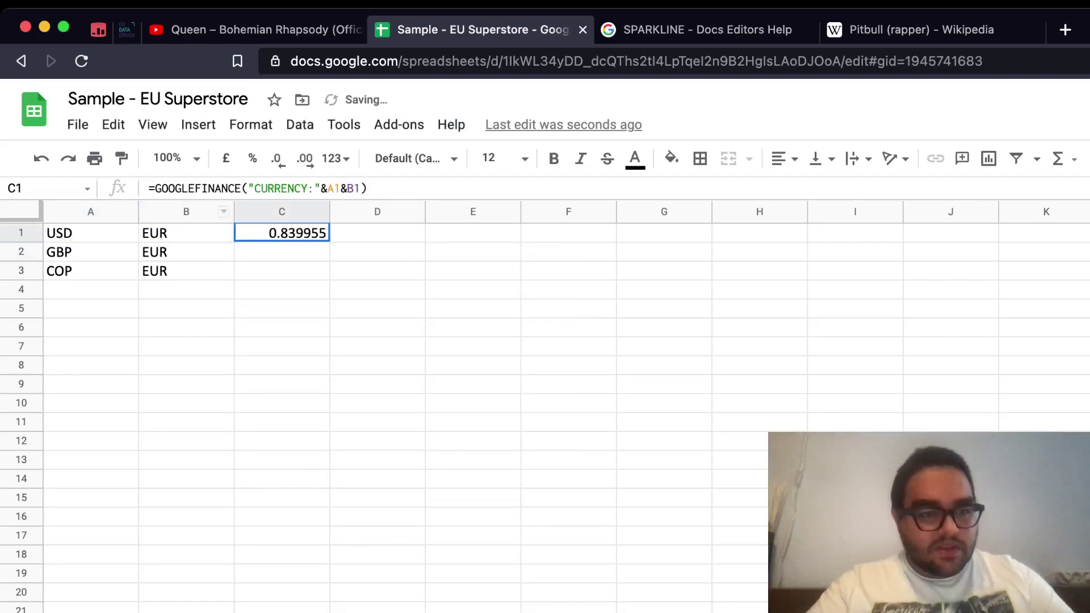
# Copy the rate formula down to C3 for the GBP and COP pairs
pyautogui.moveTo(329, 240); pyautogui.dragTo(329, 278)
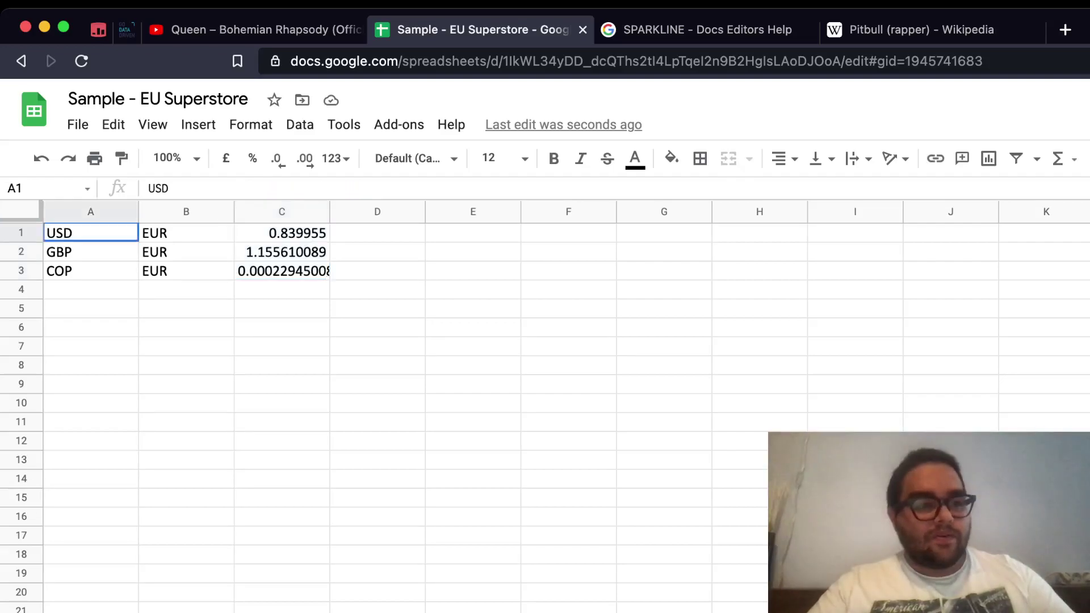
pyautogui.moveTo(91, 233); pyautogui.dragTo(186, 271)
pyautogui.click(187, 271)
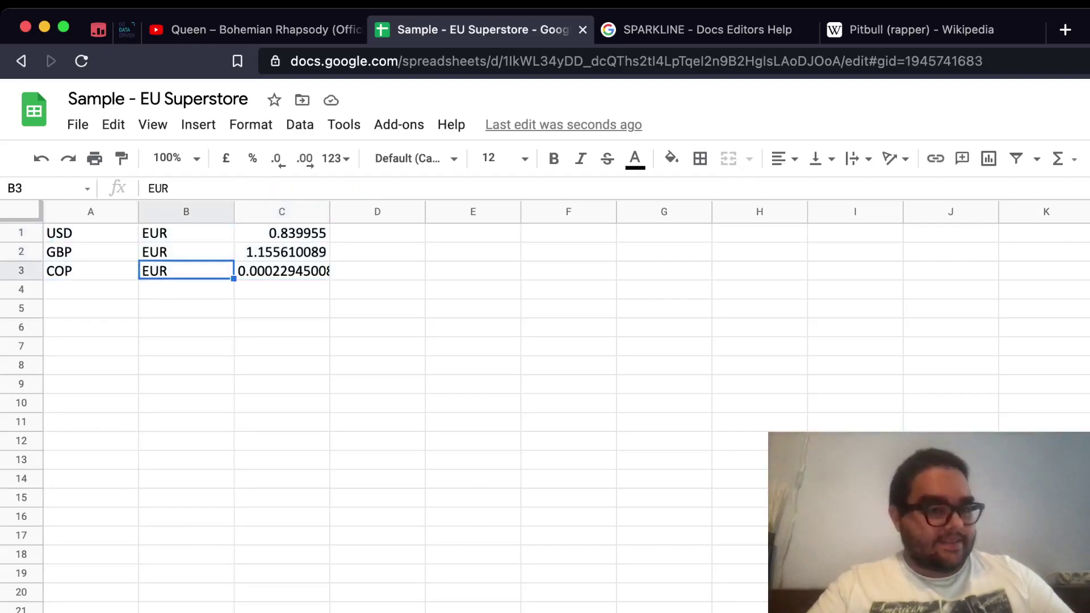
pyautogui.click(91, 251)
pyautogui.click(91, 271)
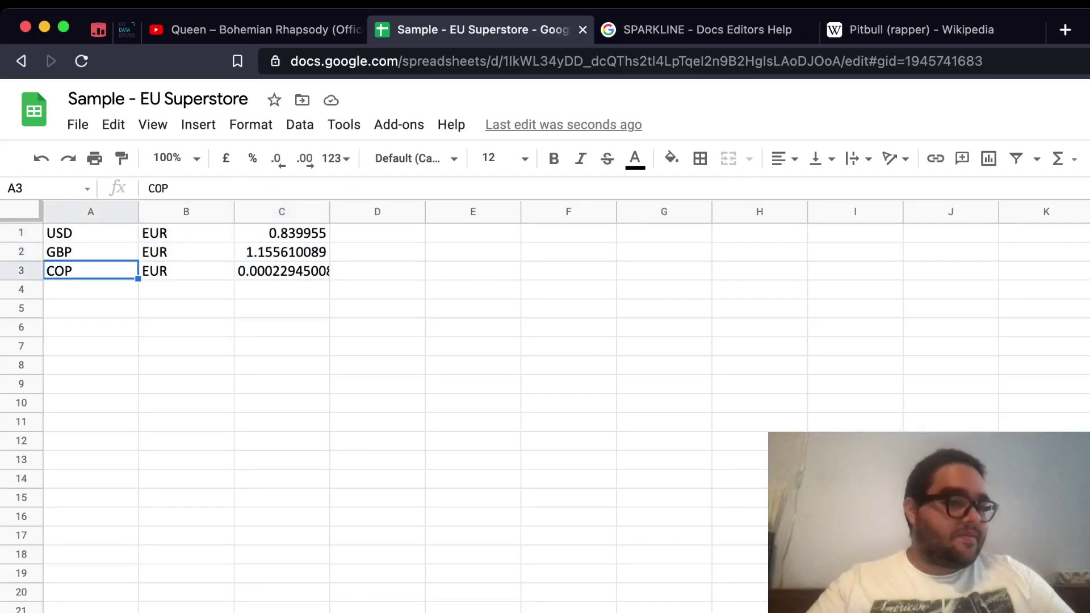
pyautogui.click(282, 271)
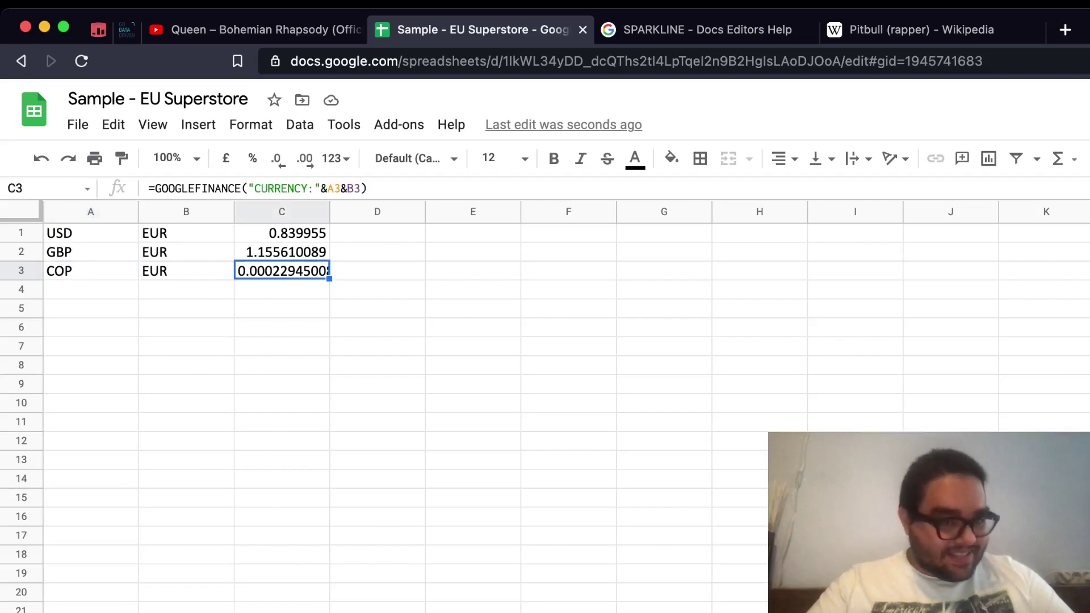
# Auto-fit column C to show 0.0002294500873, then insert a new sheet with Shift+F11
pyautogui.doubleClick(330, 211)
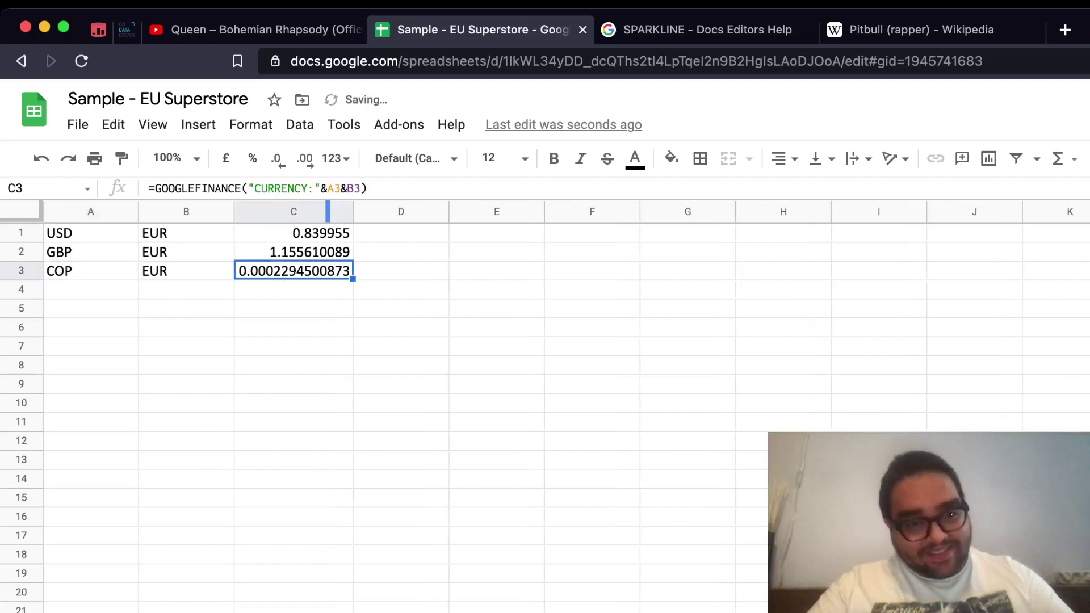
pyautogui.moveTo(294, 252); pyautogui.dragTo(293, 233)
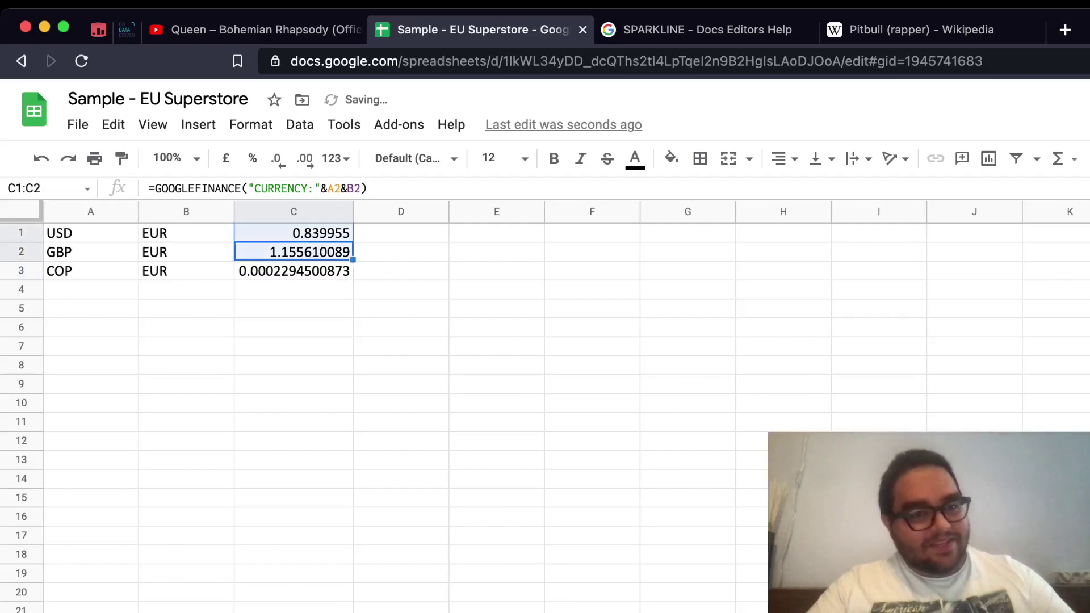
pyautogui.click(401, 384)
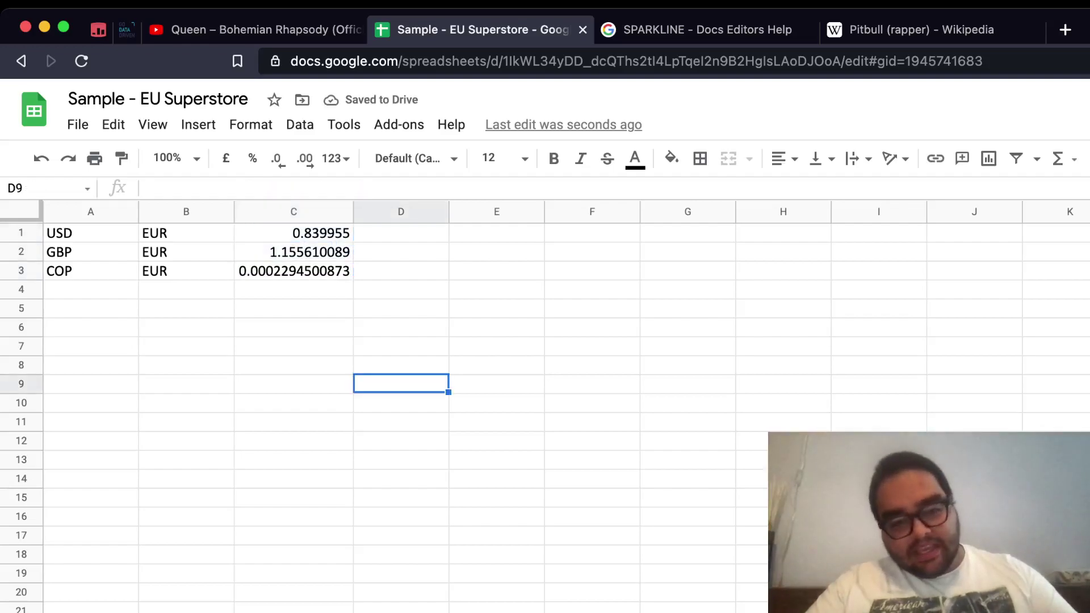
pyautogui.hotkey('shift', 'F11')
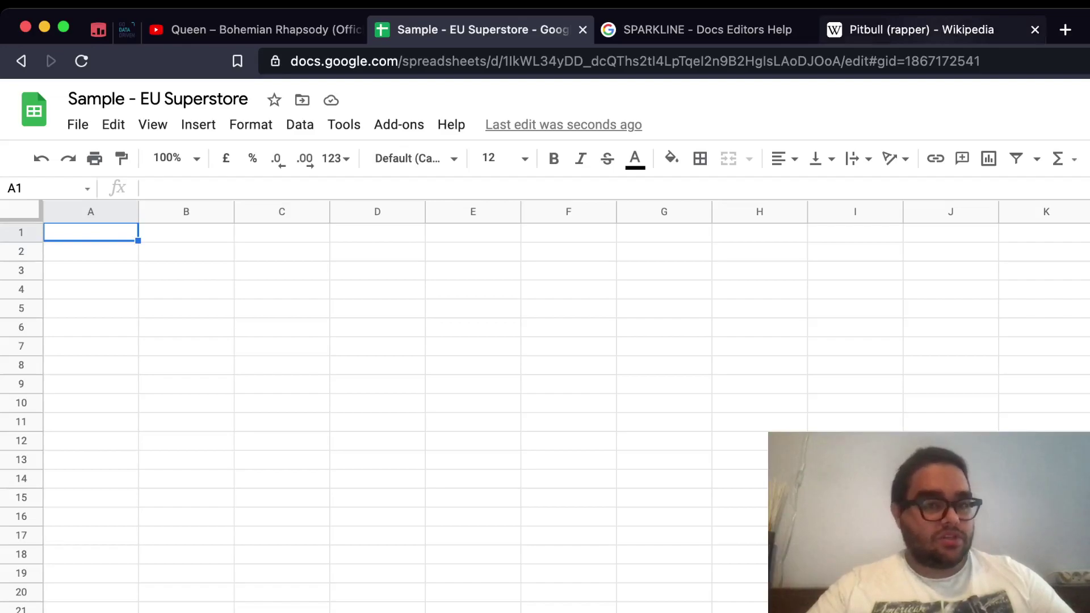
pyautogui.click(919, 30)
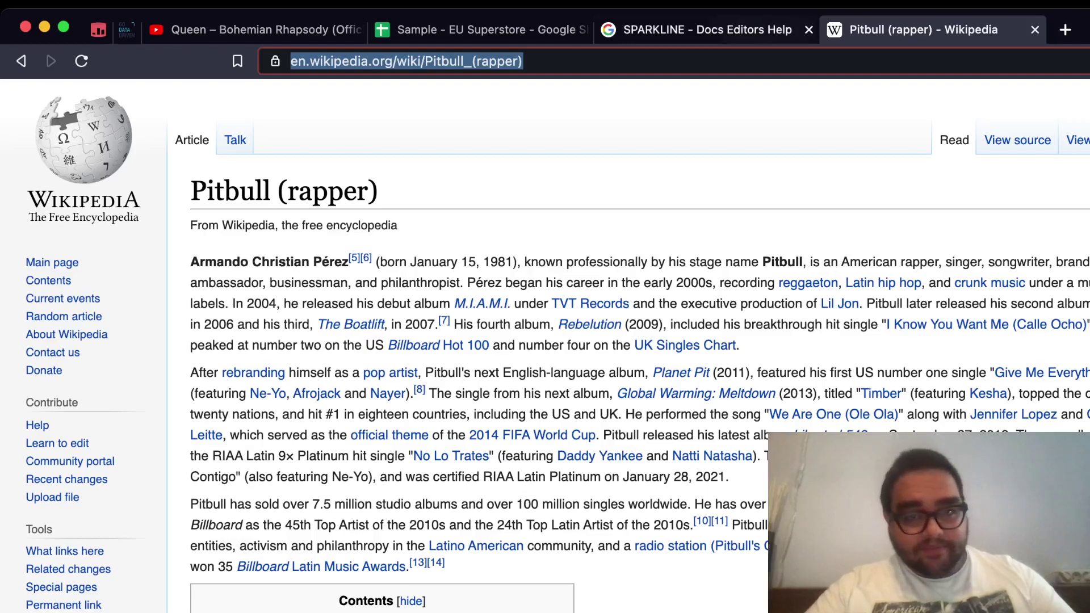
pyautogui.click(471, 30)
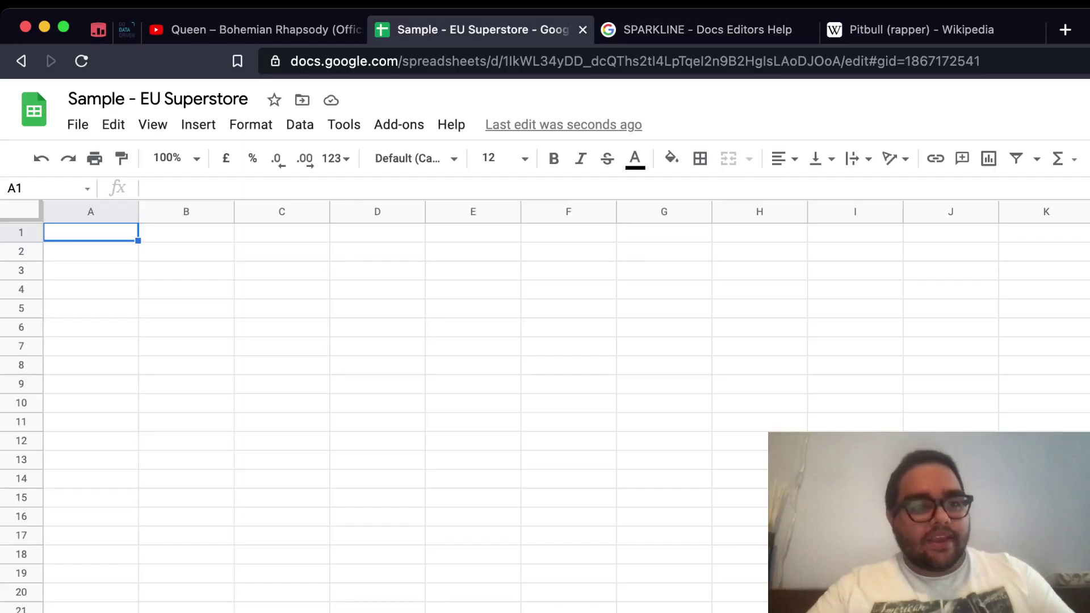
# Start an IMPORTHTML formula in A1 from the function suggestions
pyautogui.write('=')
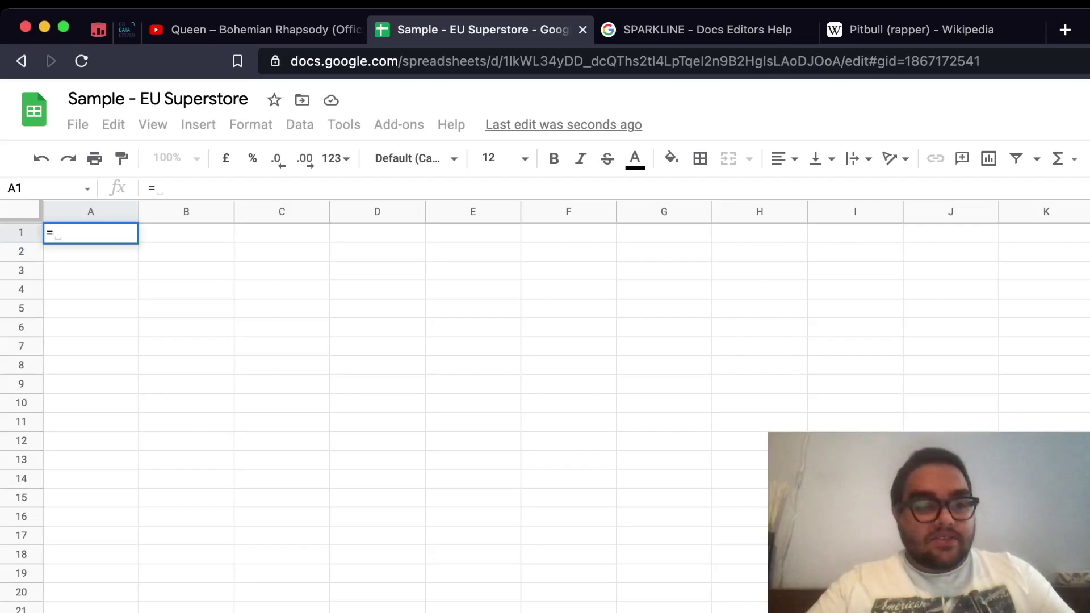
pyautogui.write('HI')
pyautogui.press('BackSpace')
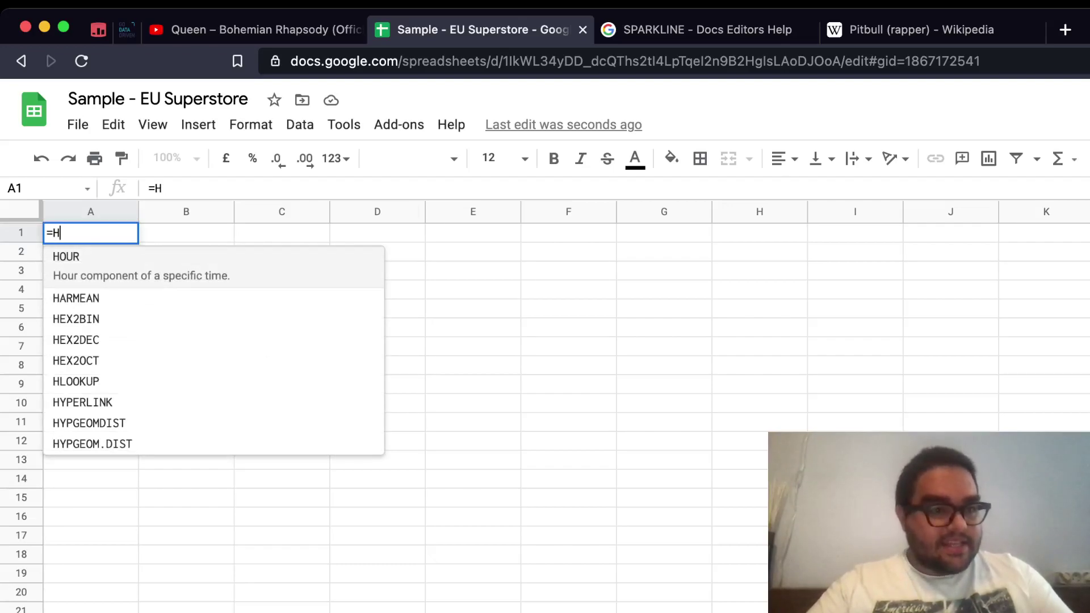
pyautogui.press('BackSpace')
pyautogui.write('IMPOR')
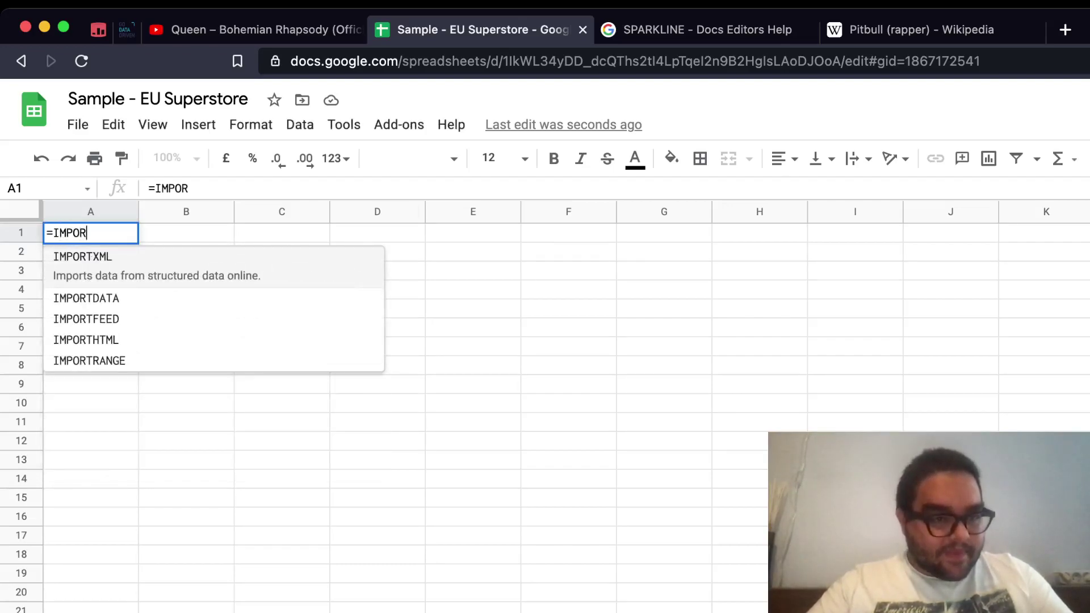
pyautogui.press('Up')
pyautogui.press('Up')
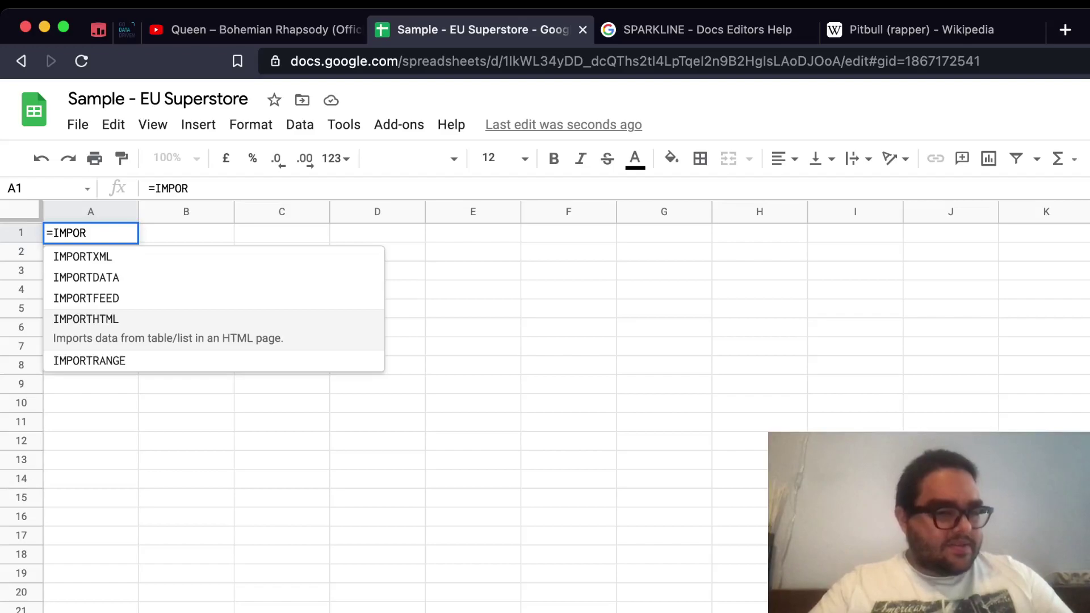
pyautogui.press('Up')
pyautogui.press('Up')
pyautogui.press('Up')
pyautogui.press('Down')
pyautogui.press('Down')
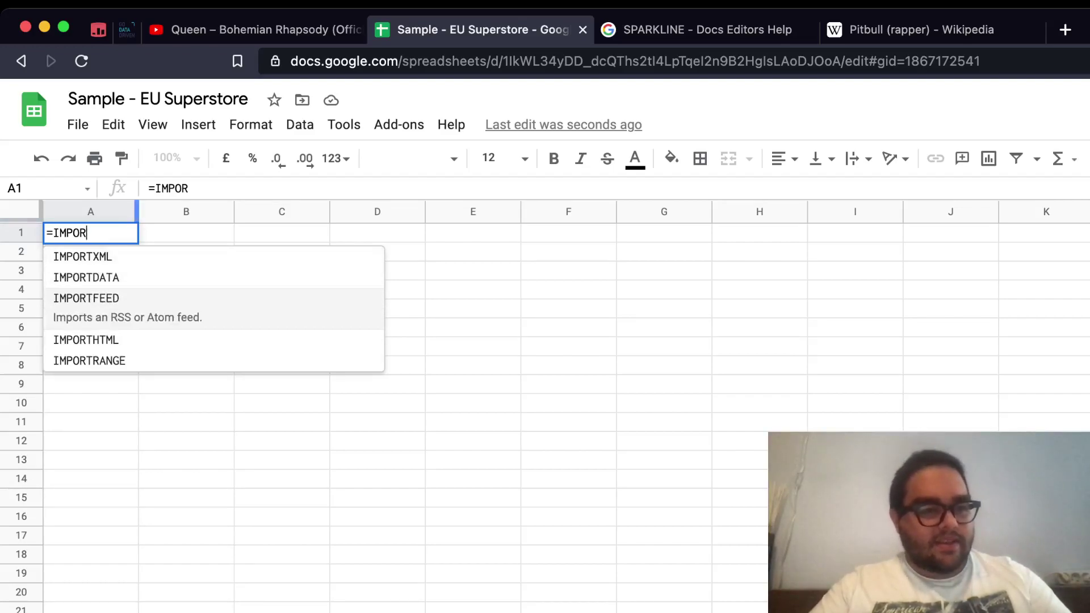
pyautogui.press('Down')
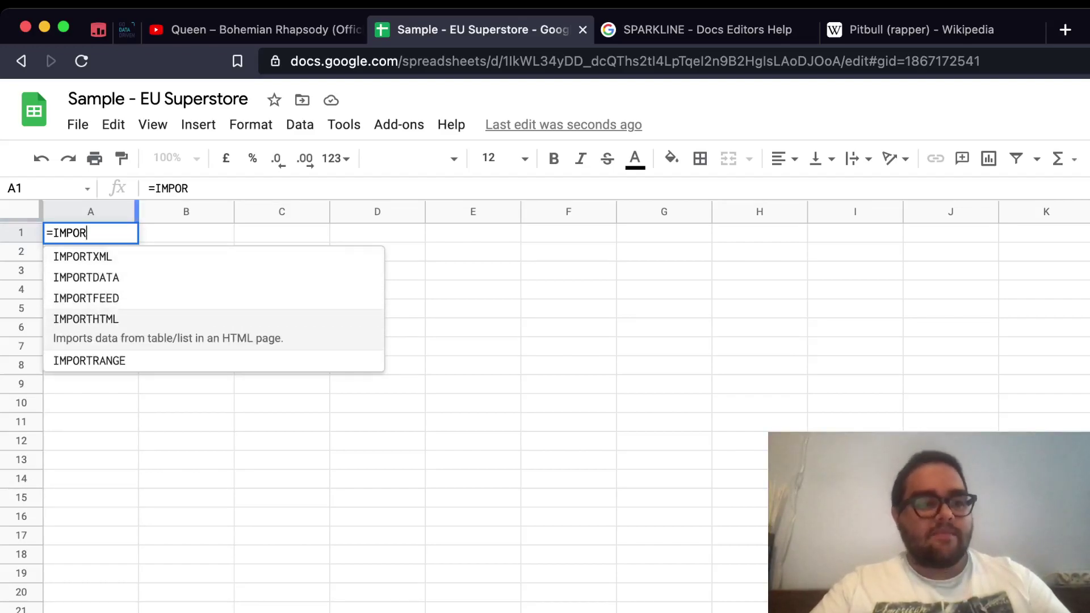
pyautogui.press('Tab')
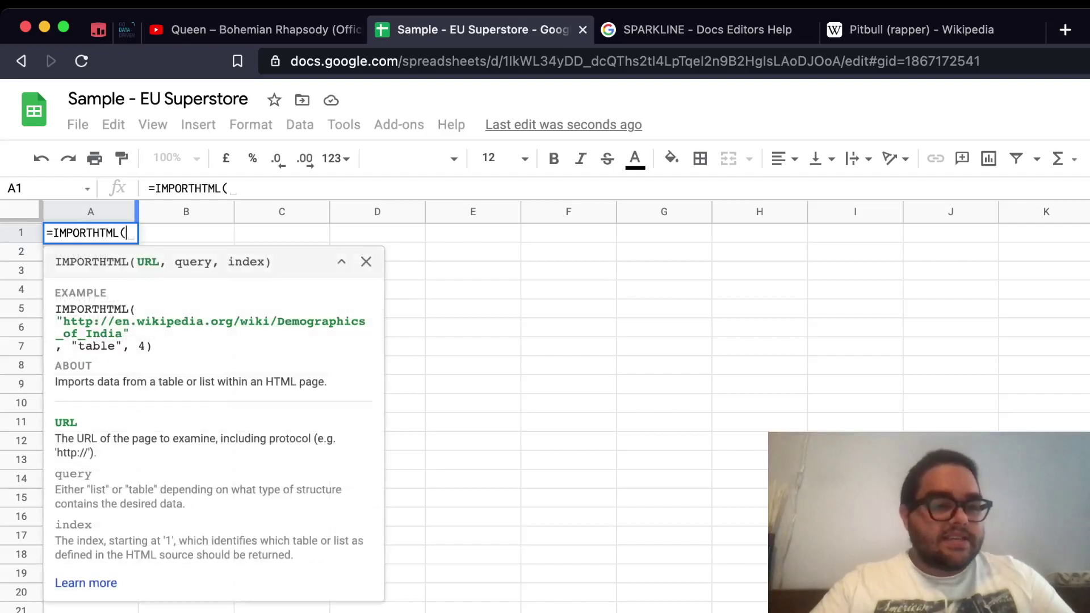
# Complete it with the Pitbull Wikipedia URL, "table" and index 2 to import the filmography
pyautogui.write('"')
pyautogui.write('https://en.wikipedia.org/wiki/Pitbull_(rapper)')
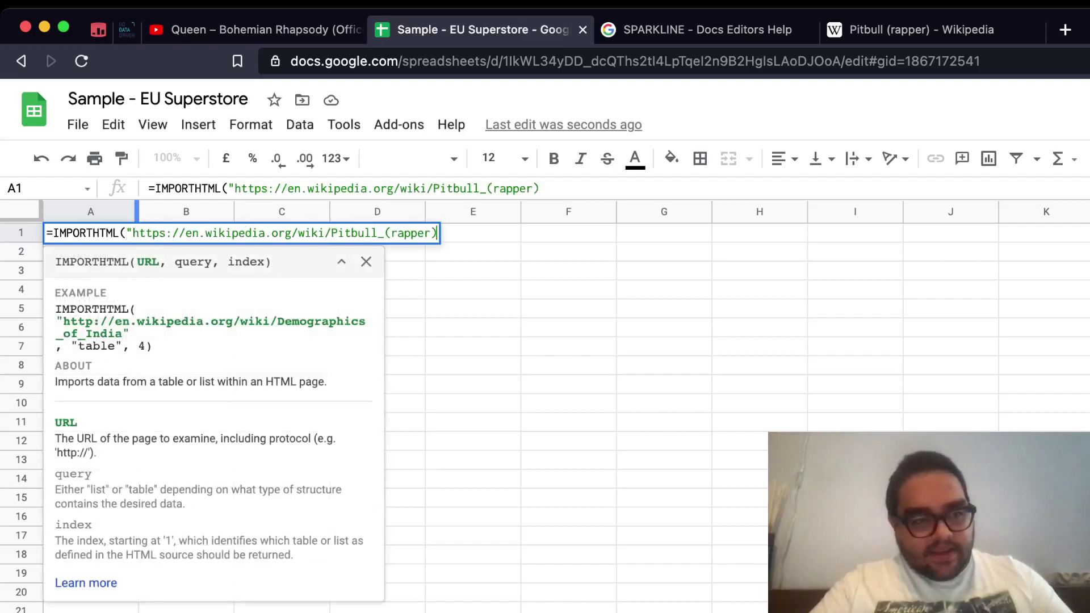
pyautogui.write('", "')
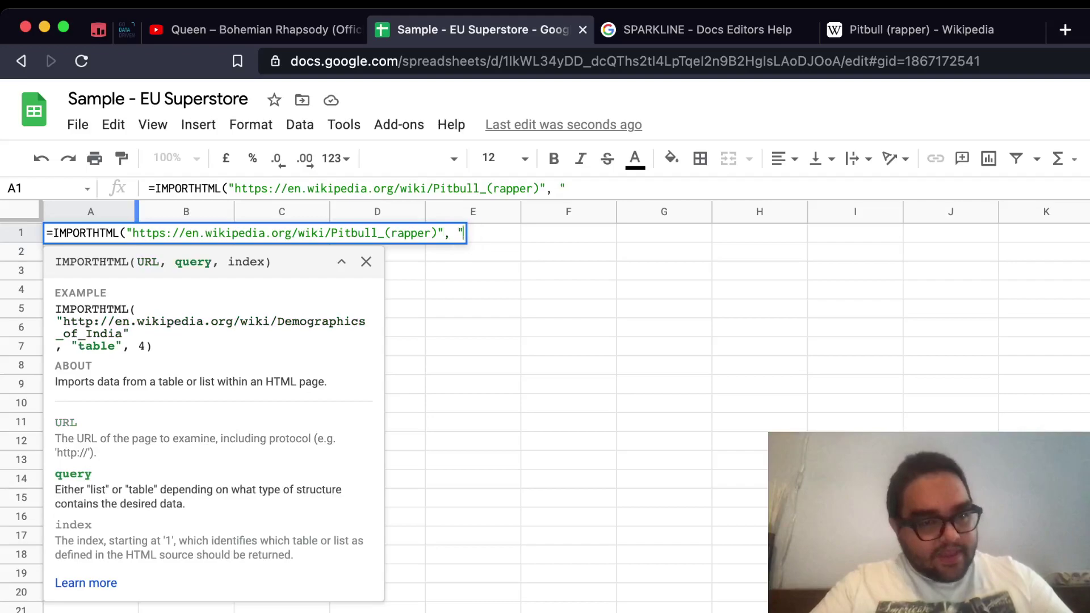
pyautogui.write('table"')
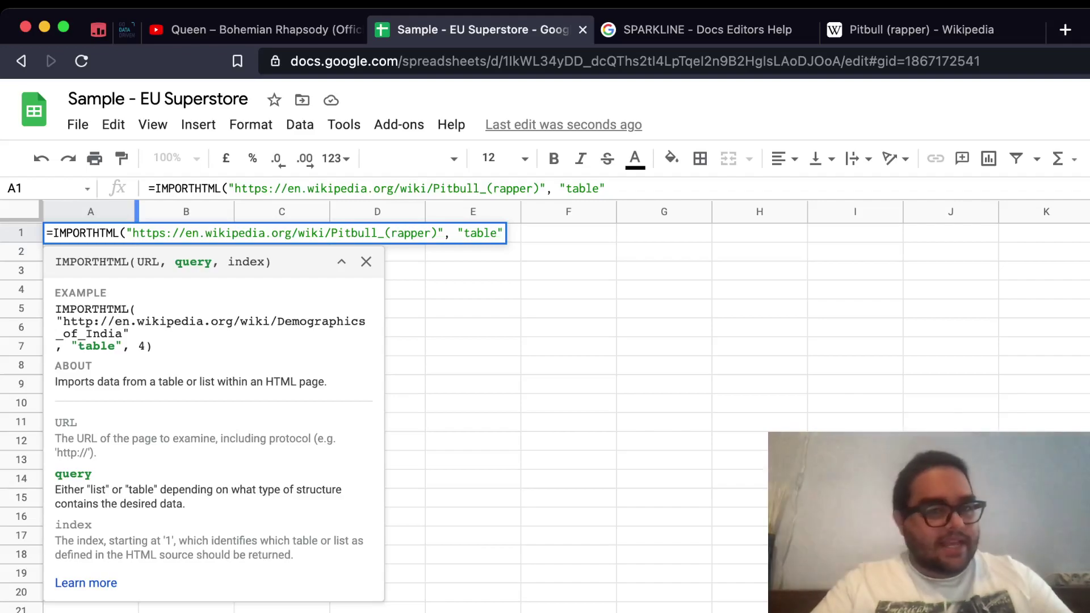
pyautogui.write(', 2)')
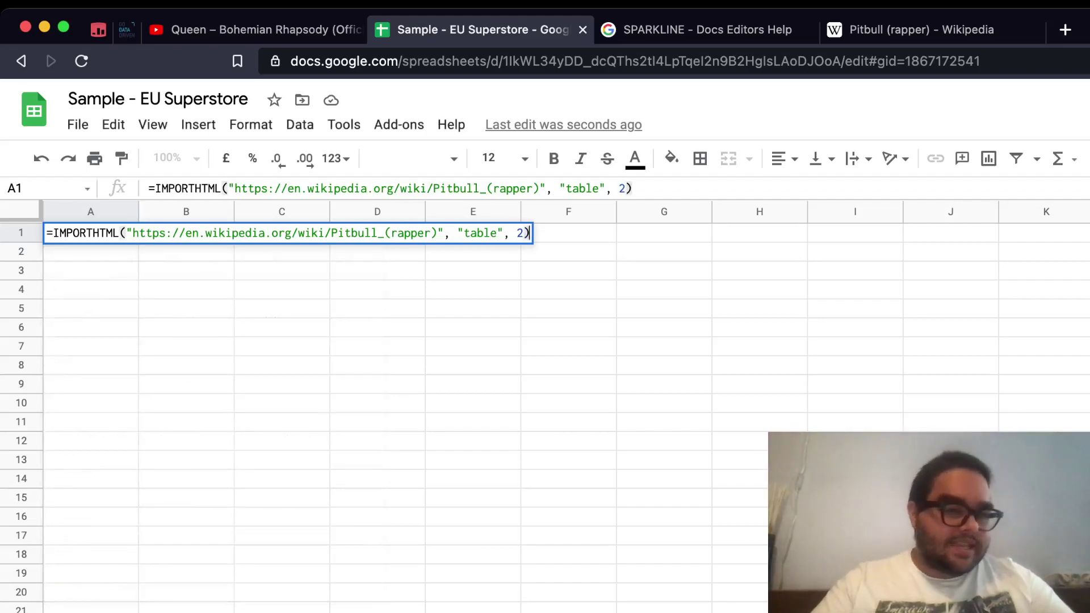
pyautogui.press('Return')
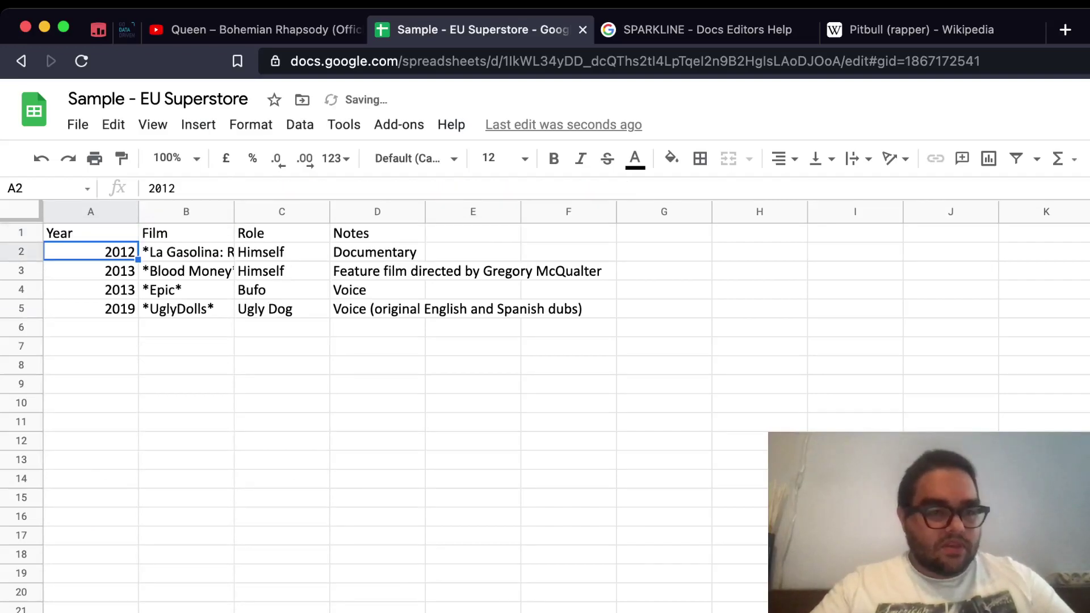
pyautogui.press('Up')
pyautogui.hotkey('shift', 'Down')
pyautogui.hotkey('shift', 'Down')
pyautogui.hotkey('shift', 'Down')
pyautogui.hotkey('shift', 'Down')
pyautogui.hotkey('shift', 'Right')
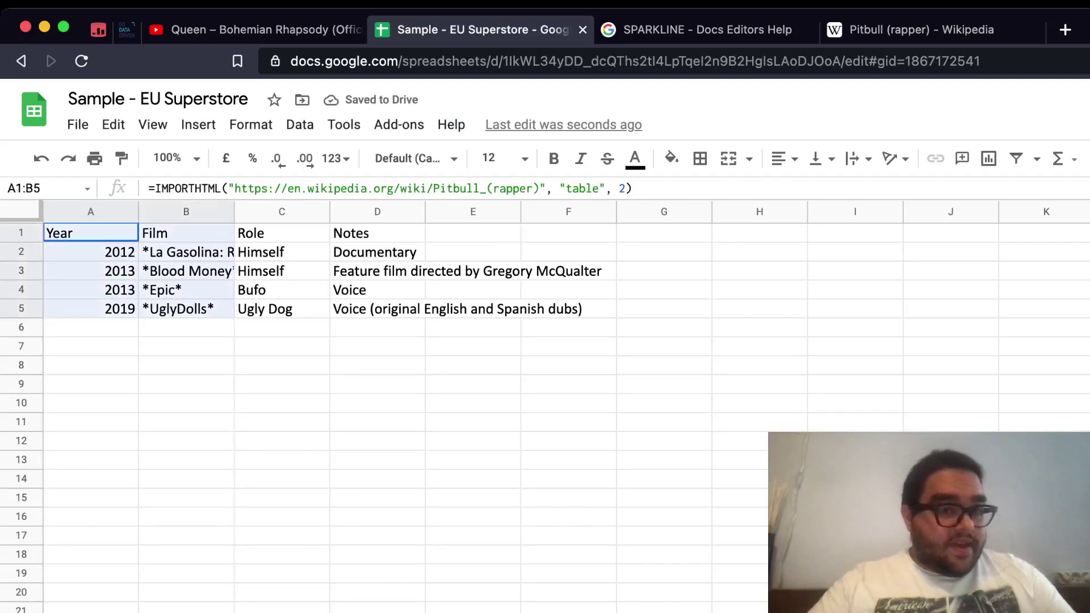
pyautogui.hotkey('shift', 'Right')
pyautogui.hotkey('shift', 'Right')
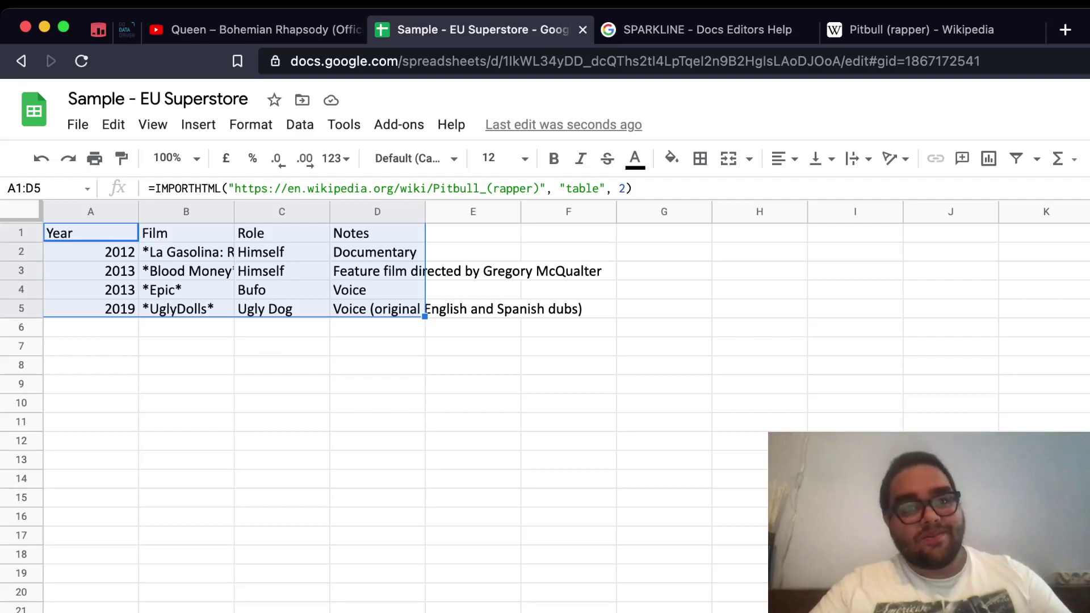
pyautogui.click(472, 308)
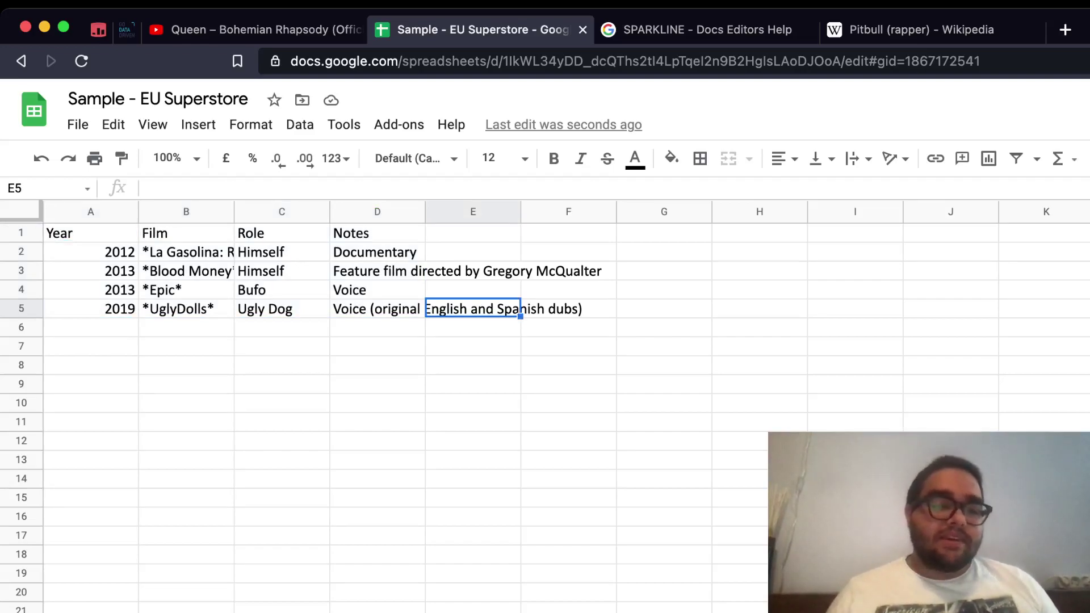
pyautogui.click(377, 308)
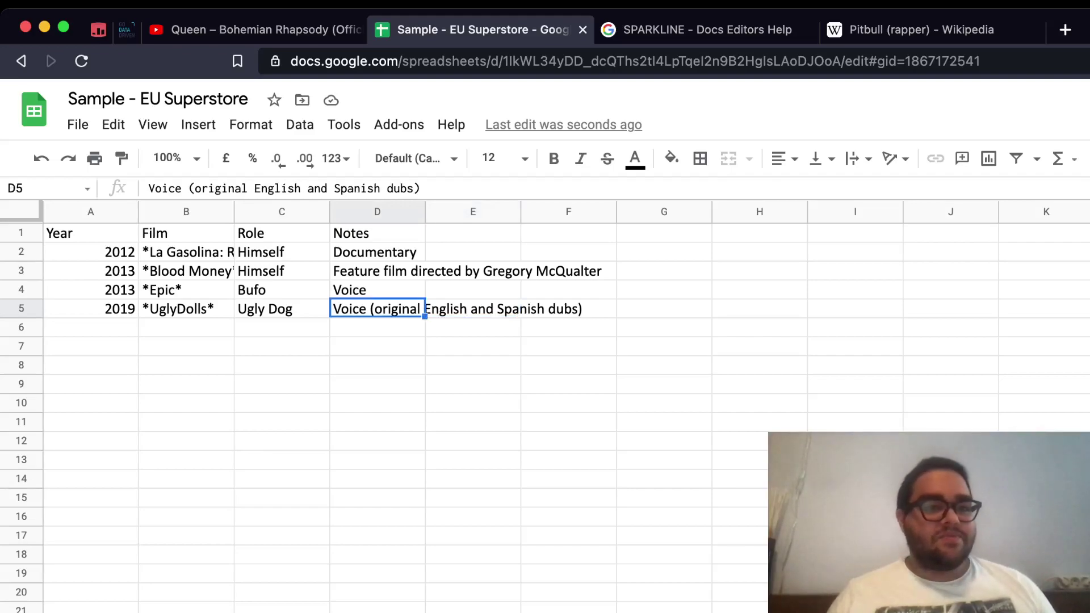